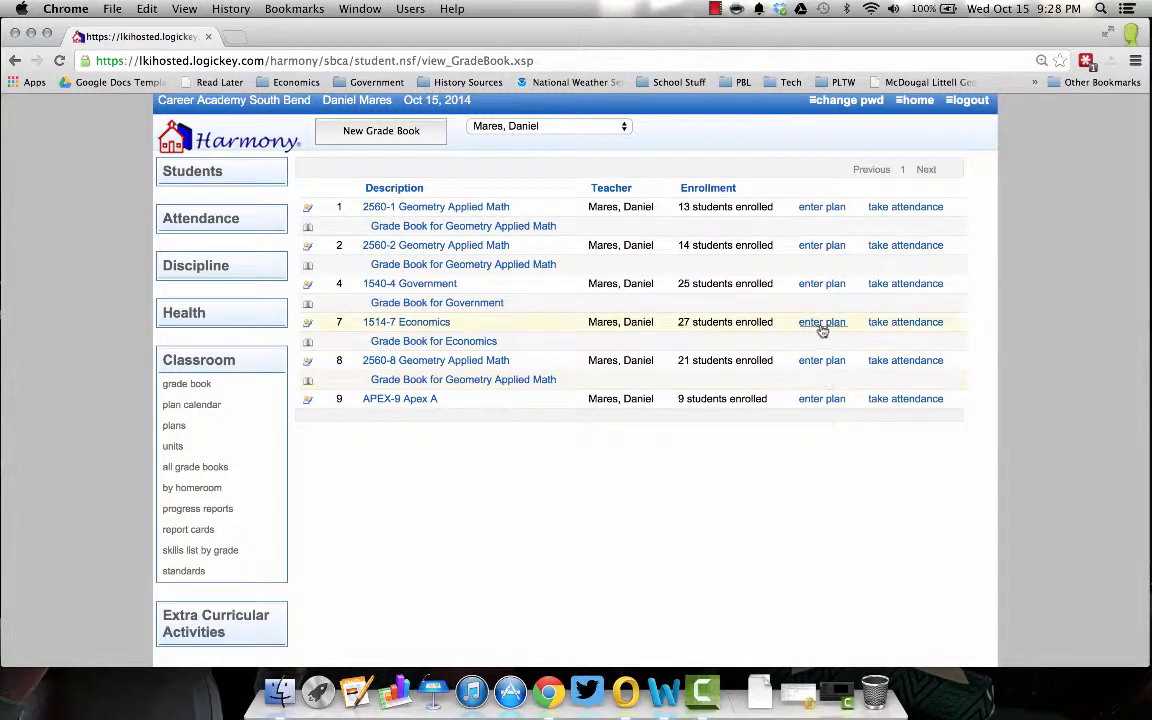
left_click(822, 322)
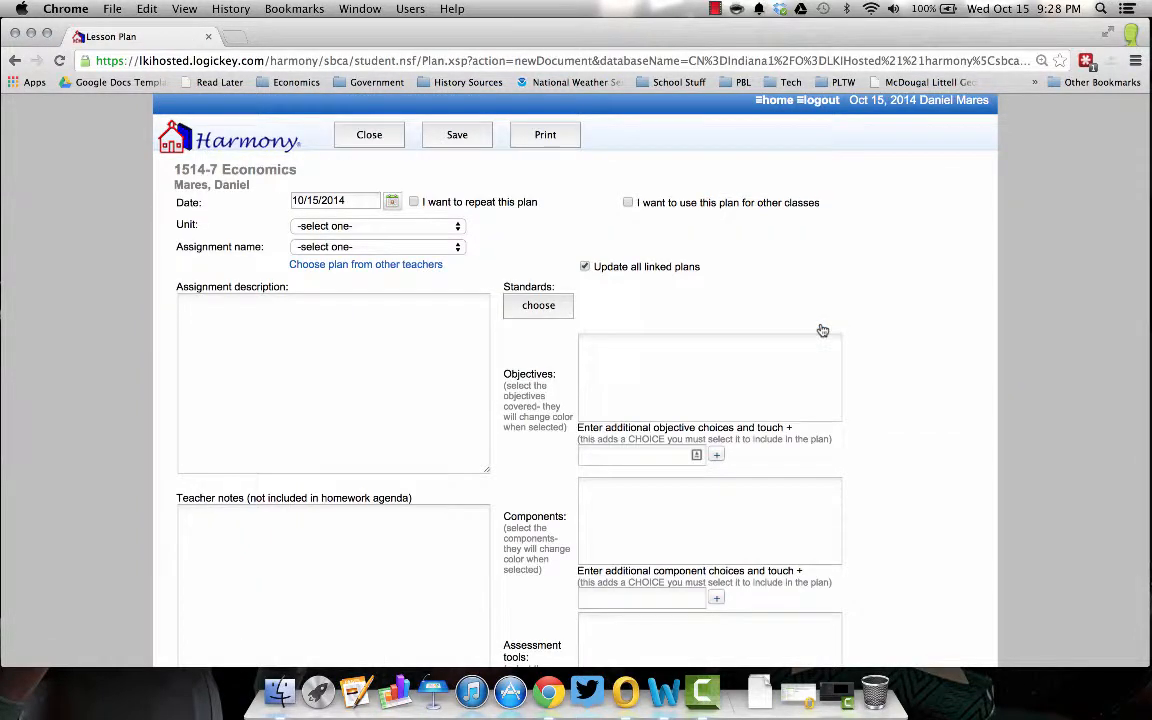
left_click(396, 141)
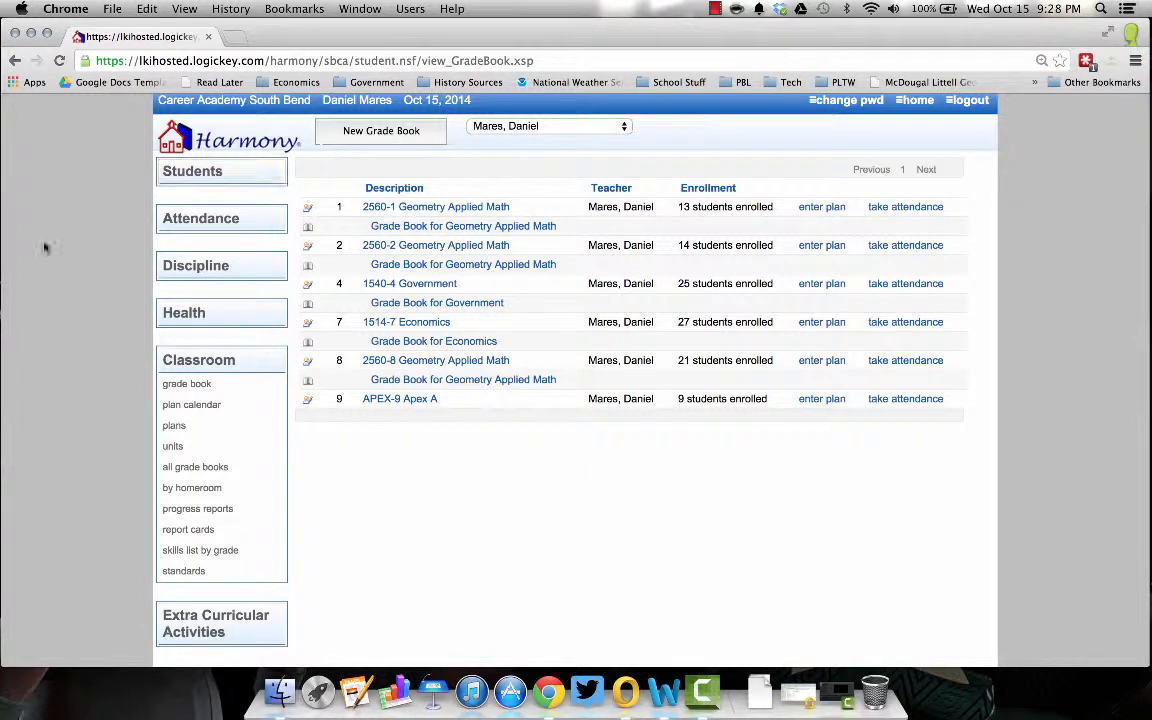
- Open the Lesson Plans list and collapse it down to teacher names
left_click(176, 427)
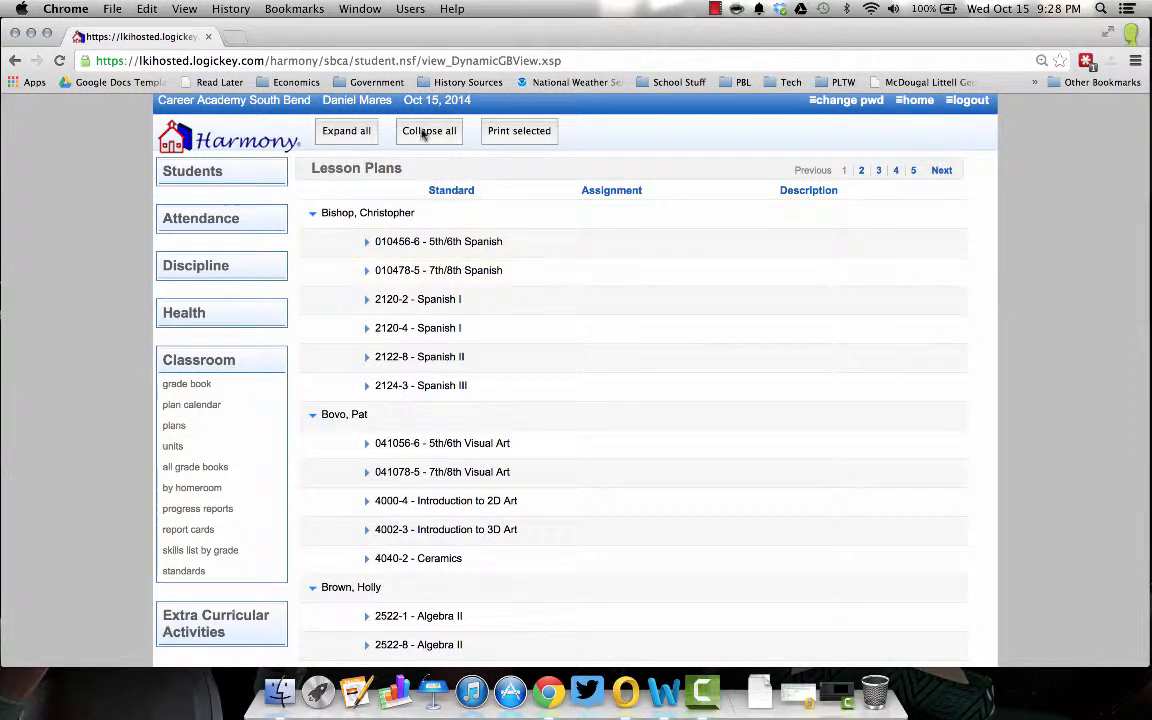
left_click(418, 132)
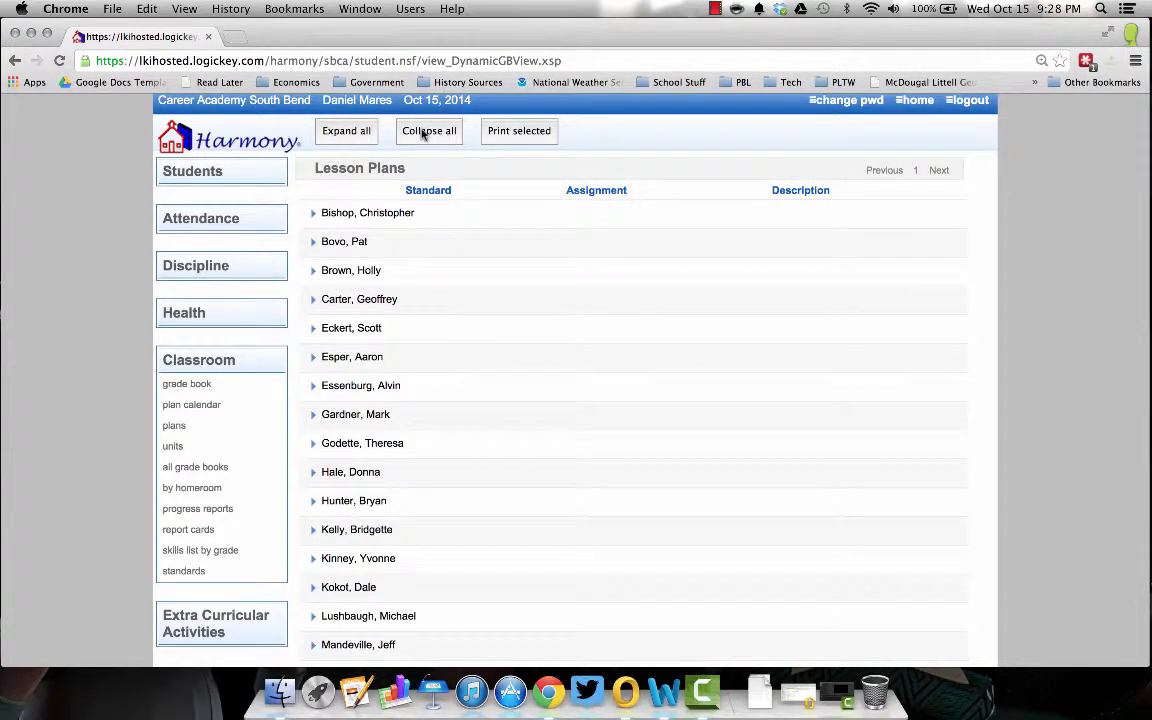
scroll(502, 358, "down", 2)
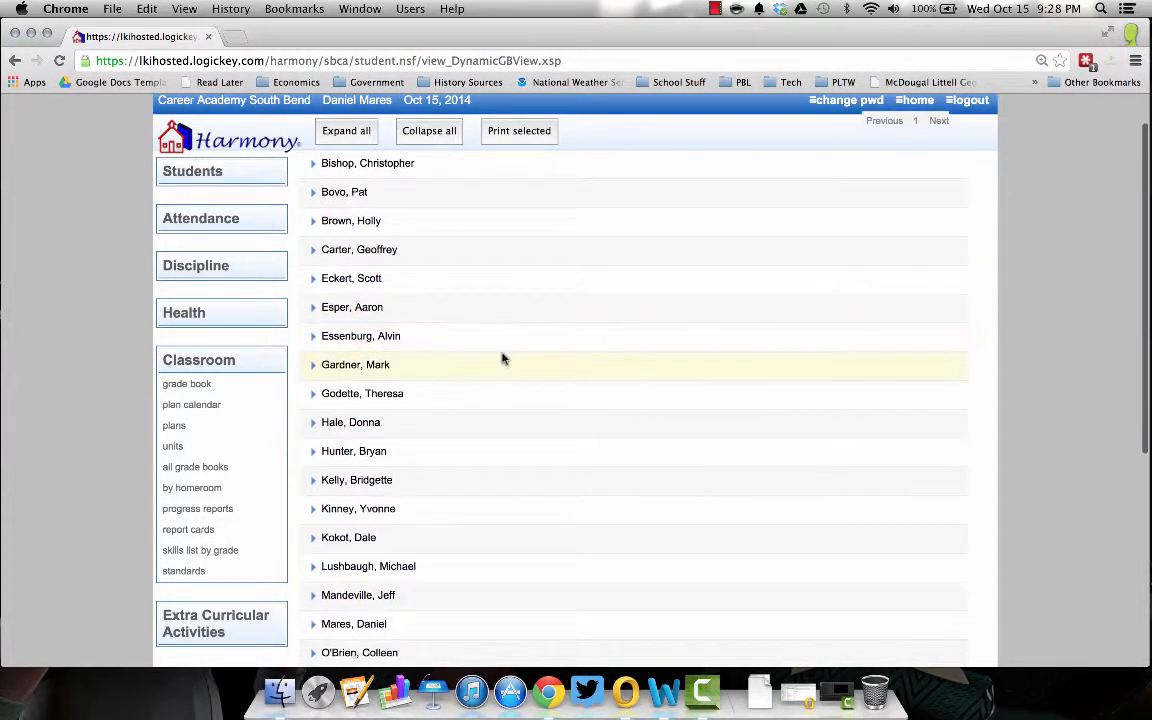
scroll(502, 358, "down", 2)
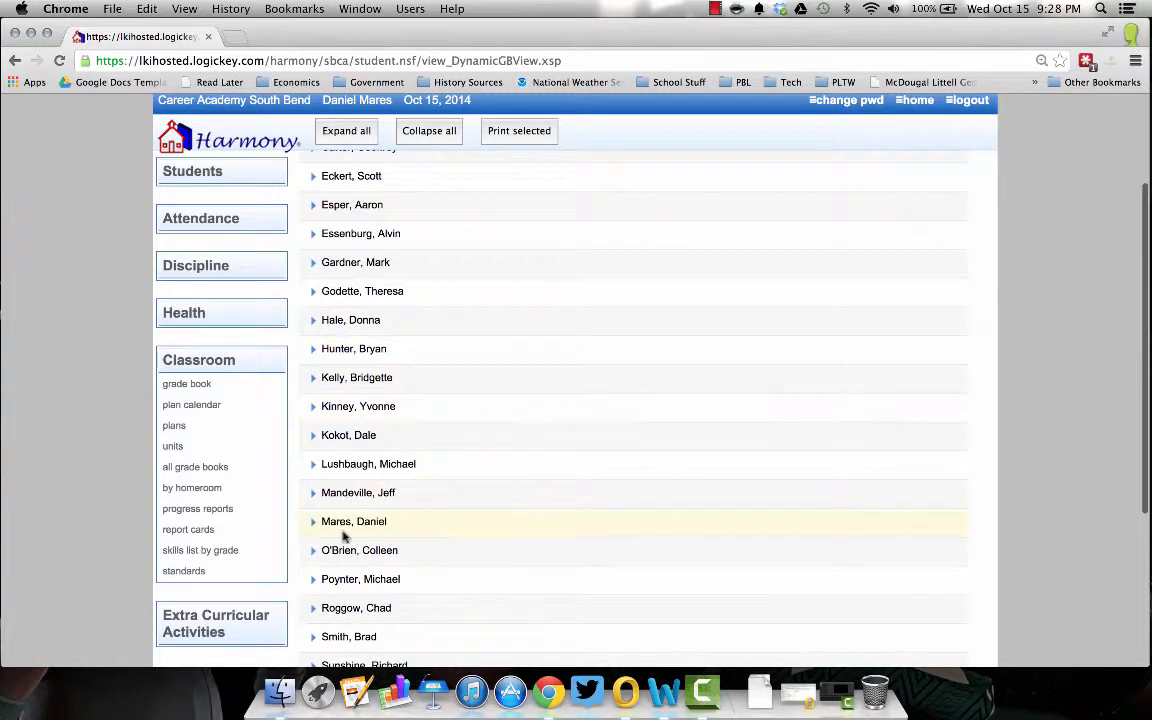
- Expand the teacher's entry, 1514-7 Economics and Unit One to show plans dated 9/15/14–10/10/14
left_click(367, 523)
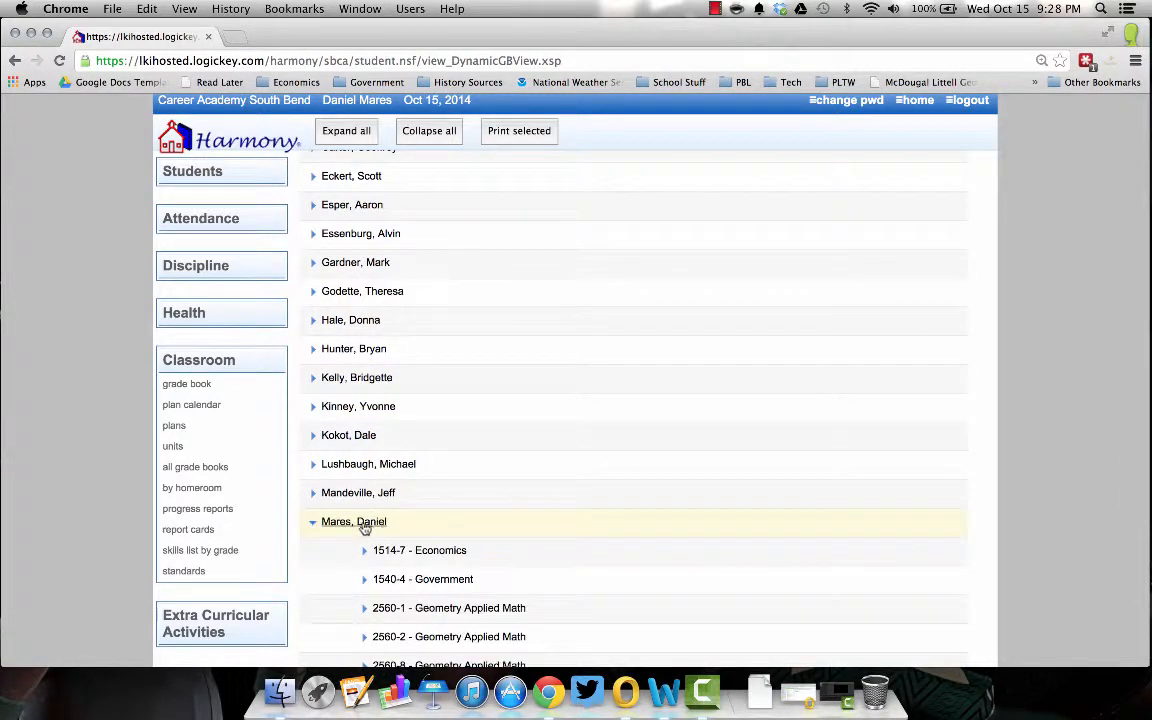
left_click(365, 523)
scroll(420, 510, "down", 2)
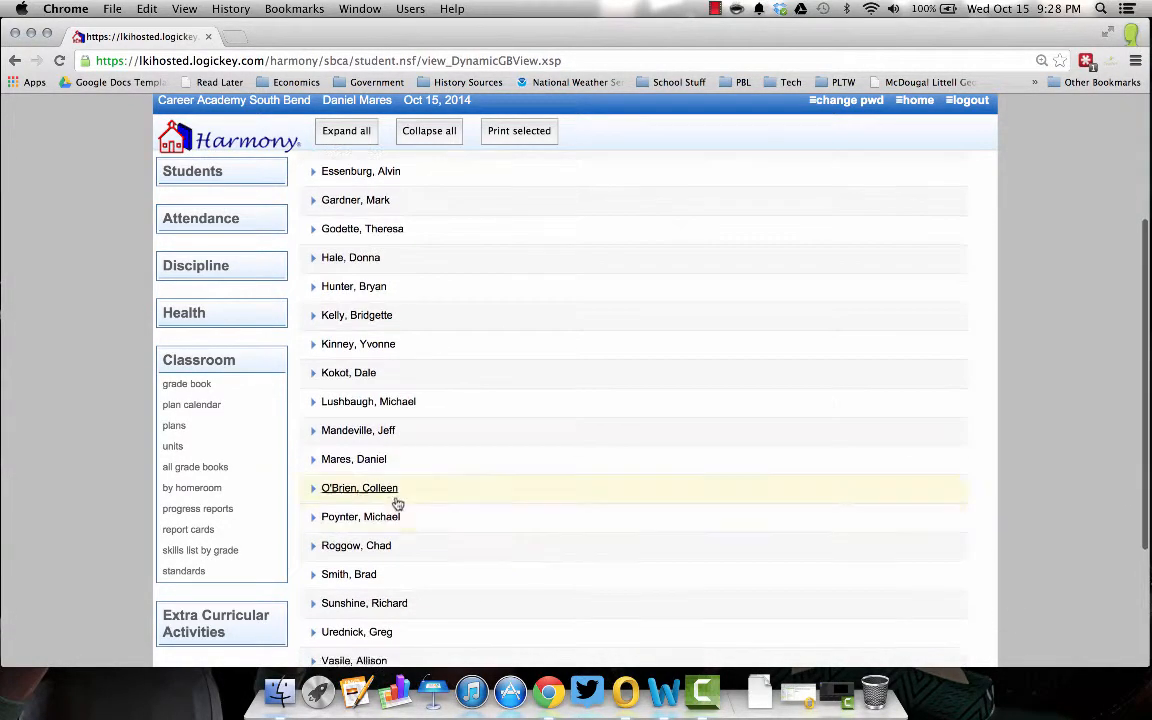
left_click(355, 459)
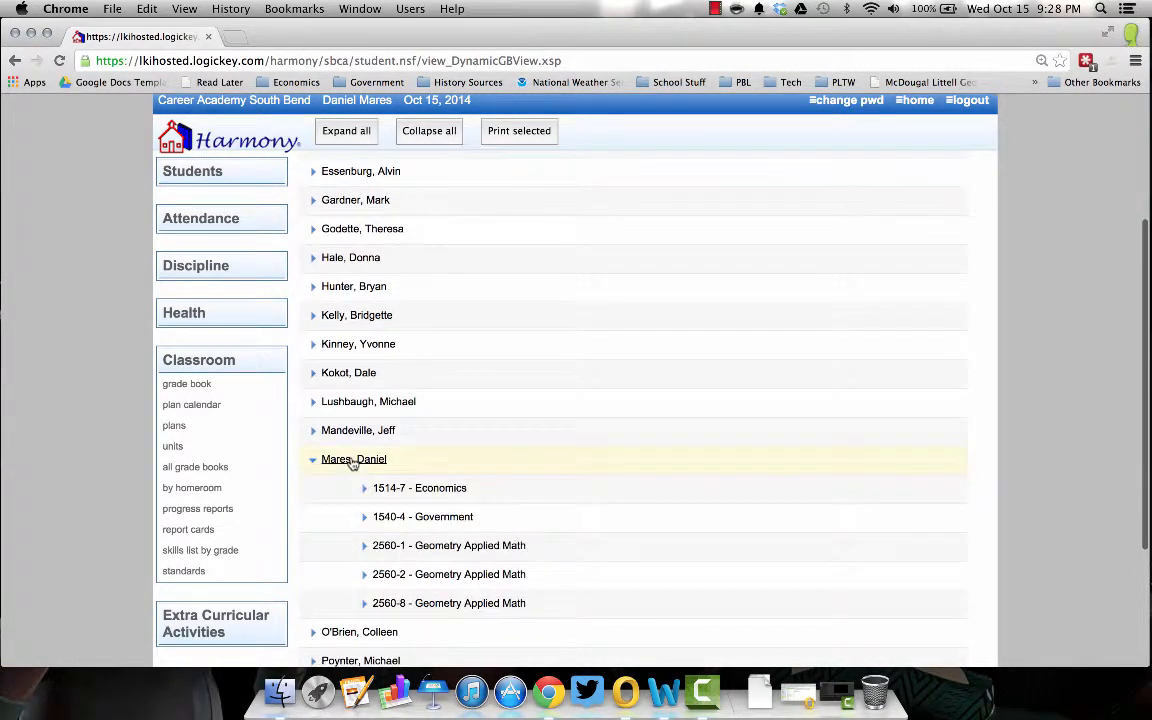
left_click(455, 496)
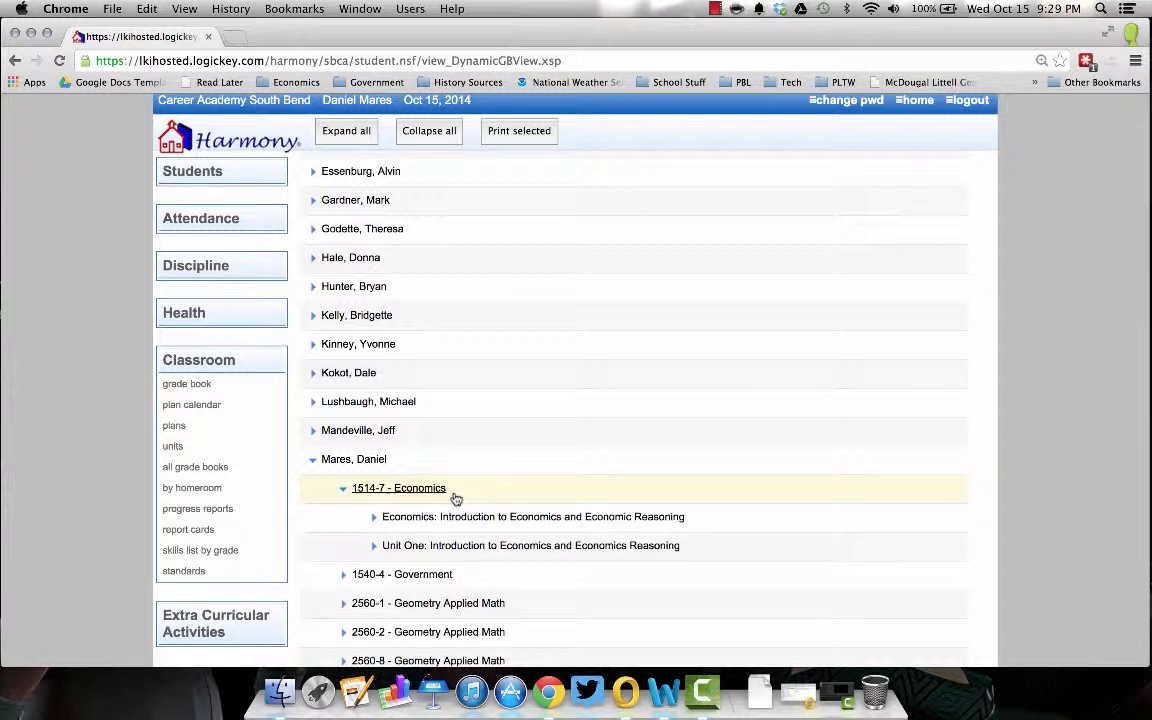
left_click(470, 549)
scroll(470, 549, "down", 5)
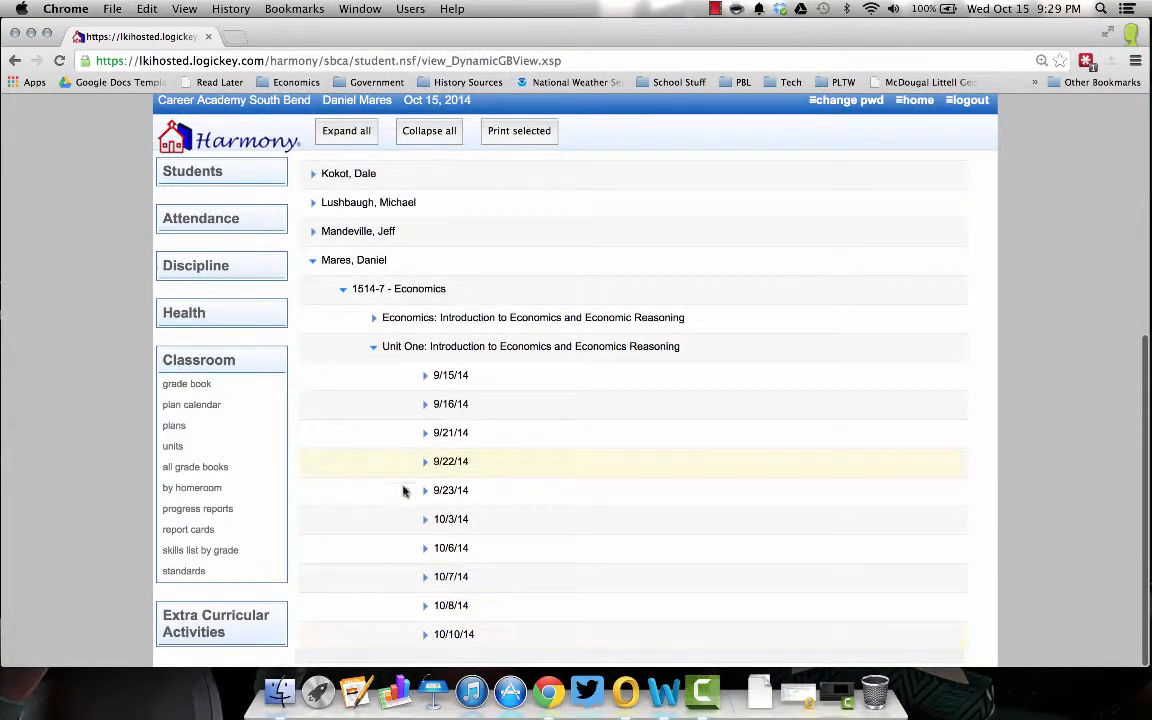
scroll(489, 432, "up", 4)
scroll(489, 432, "down", 5)
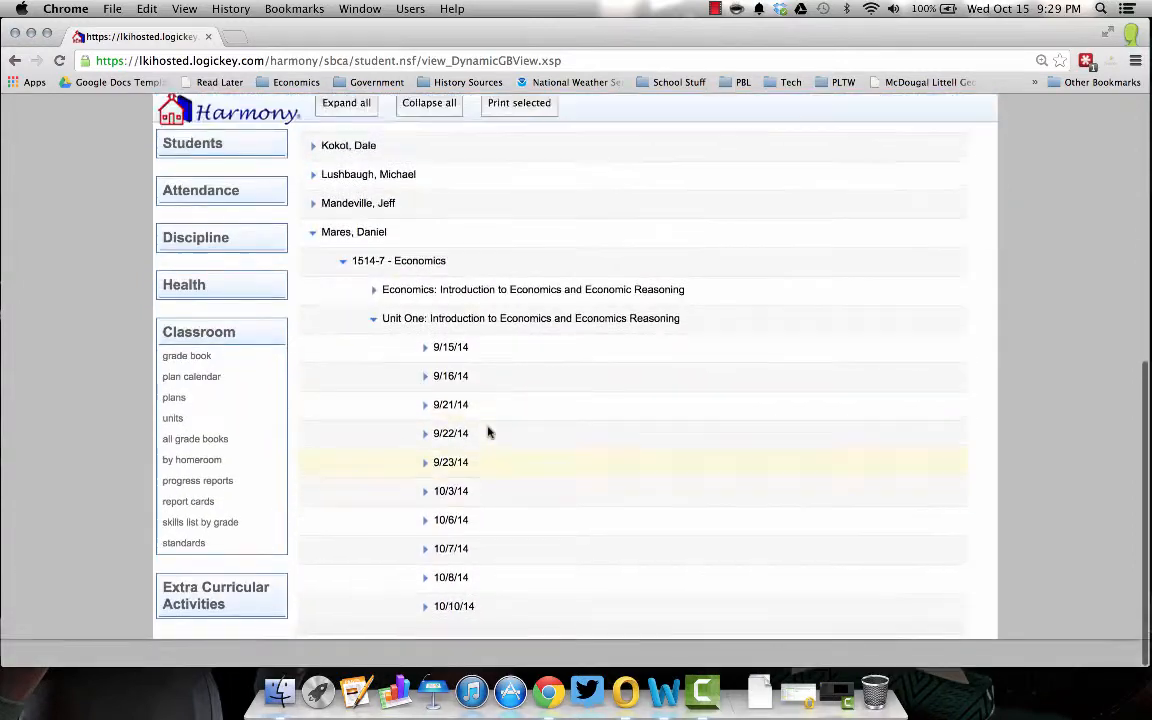
scroll(489, 432, "up", 10)
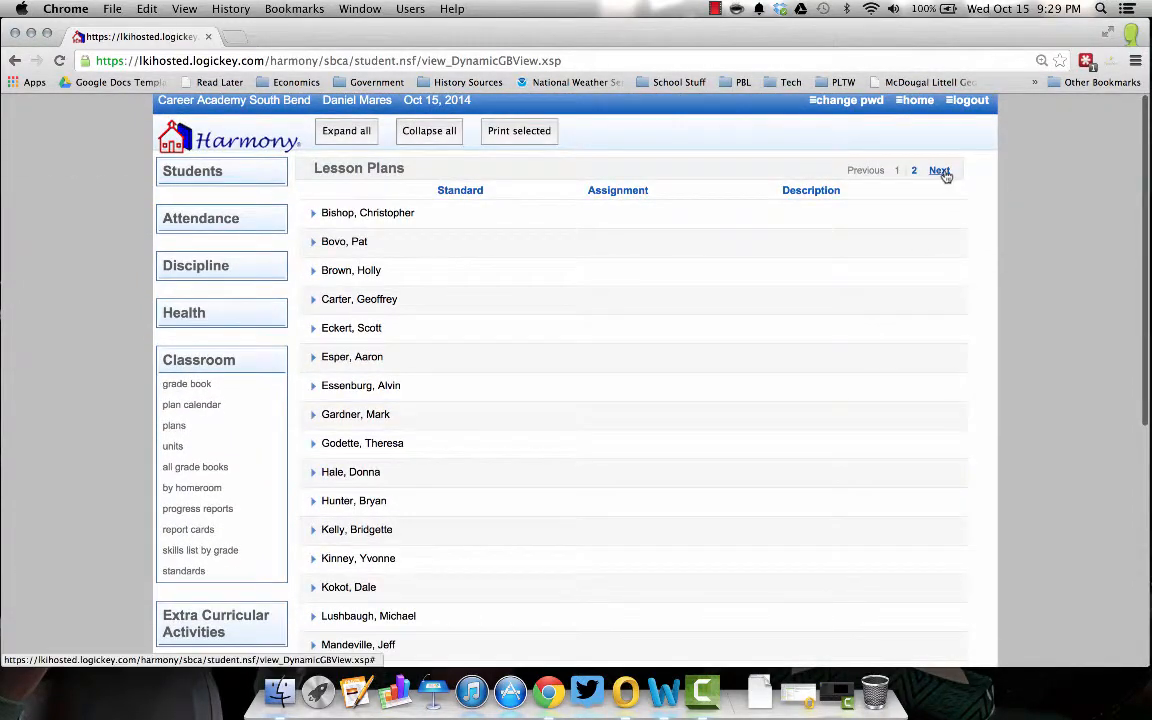
- On page 2 of the plans, open the 10/16/14 Elasticity lesson plan for 1514-7 Economics
left_click(940, 171)
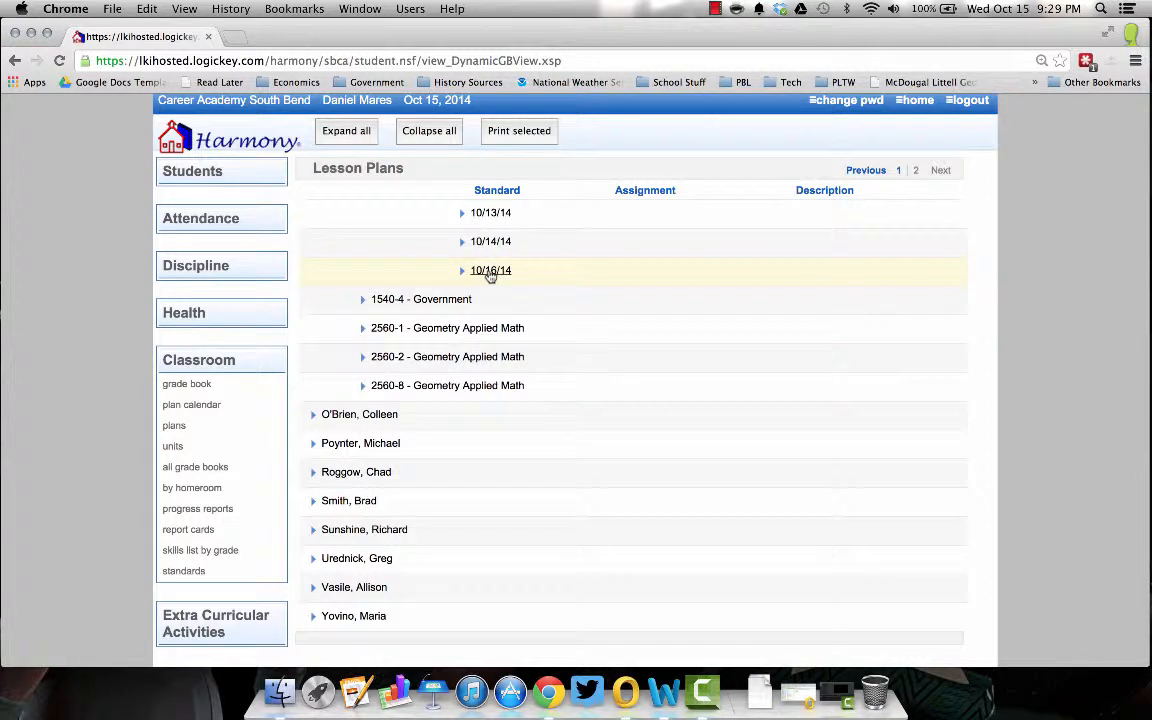
left_click(490, 272)
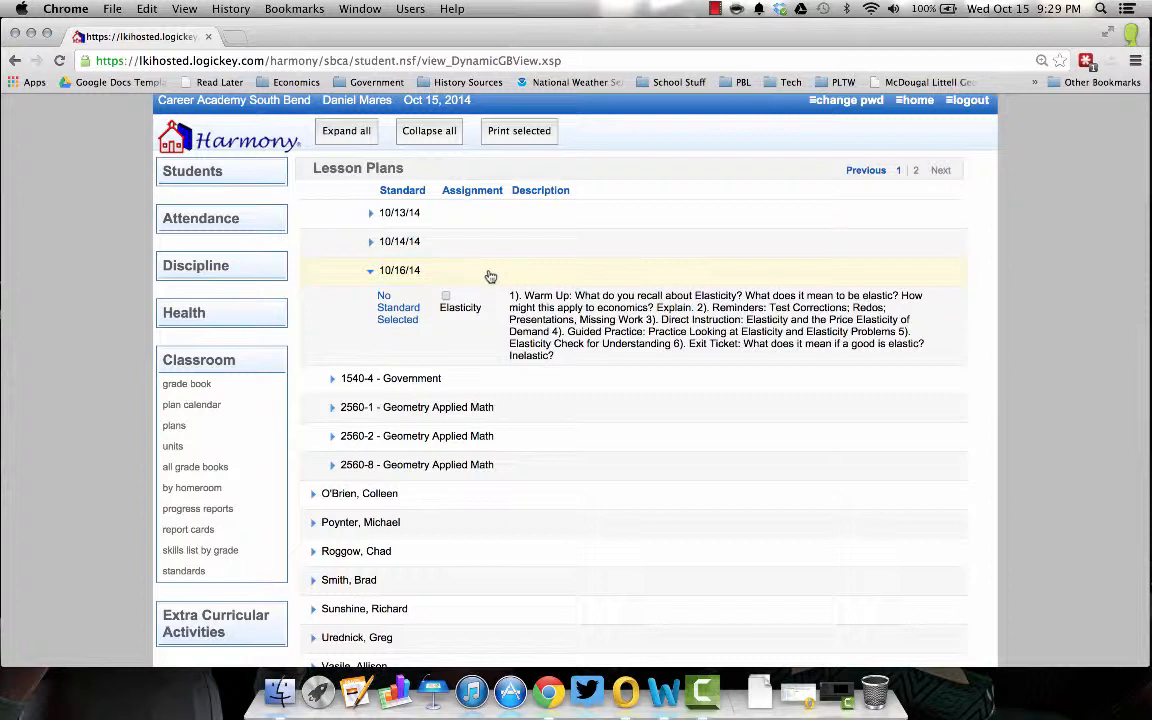
left_click(402, 317)
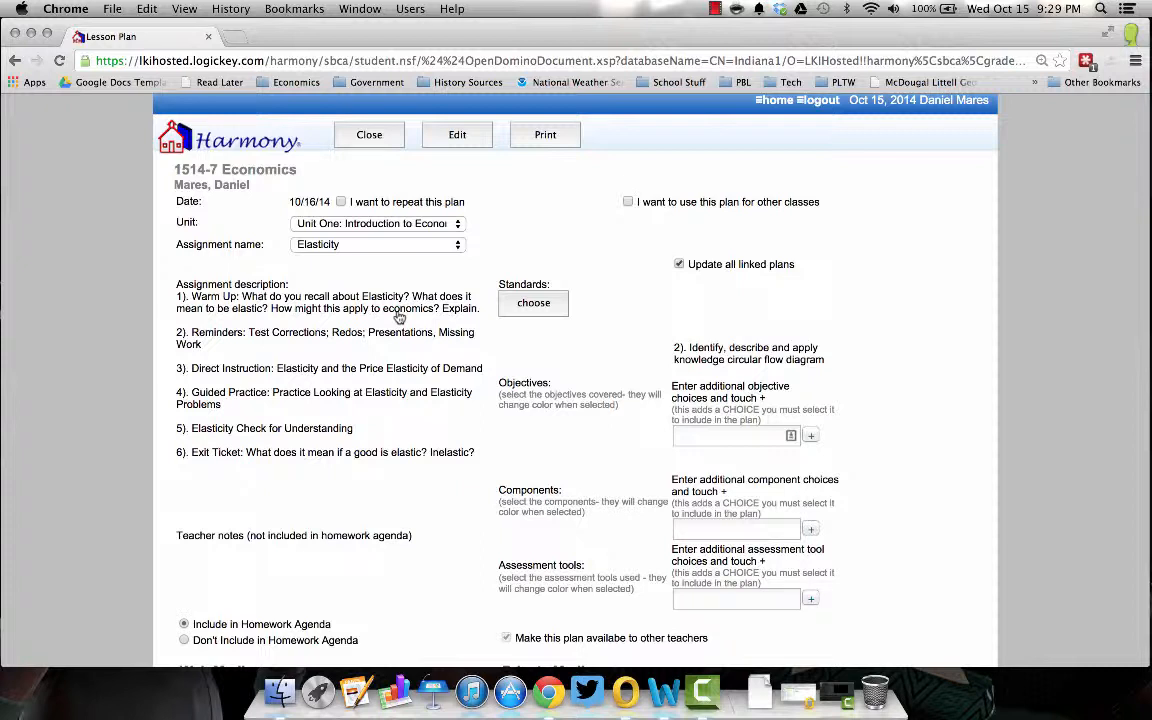
- Review the Elasticity plan and its Elasticity.pdf attachment, then put the plan into edit mode
scroll(452, 303, "down", 5)
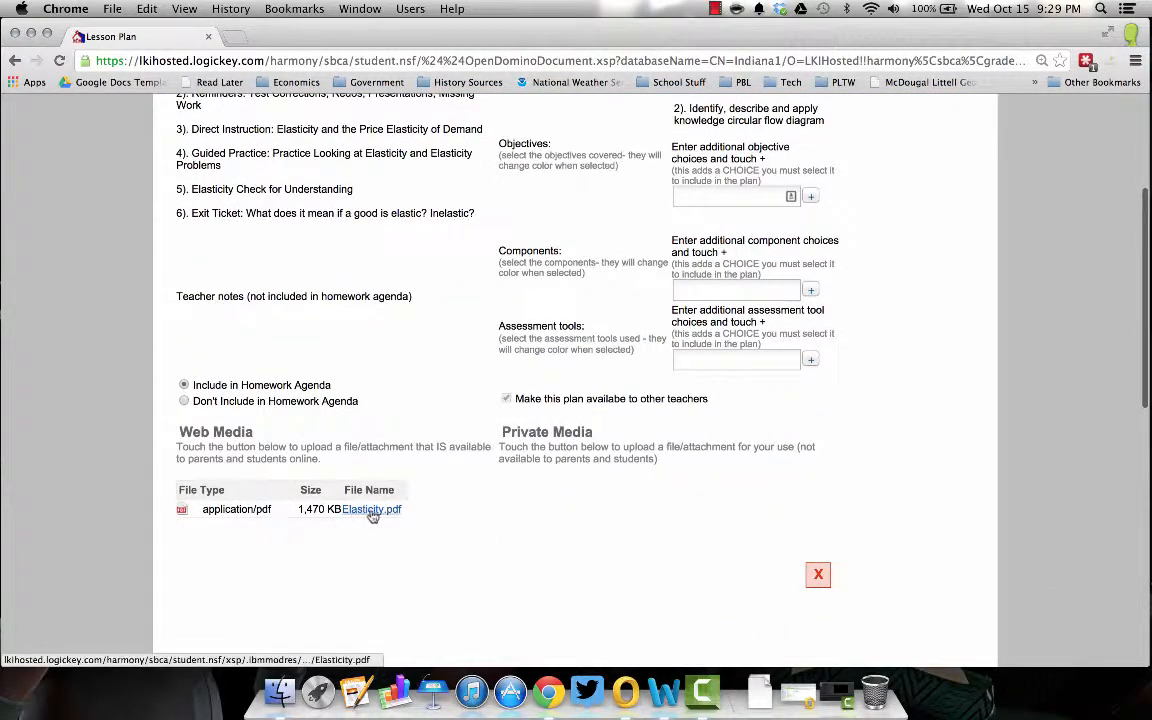
scroll(522, 531, "up", 5)
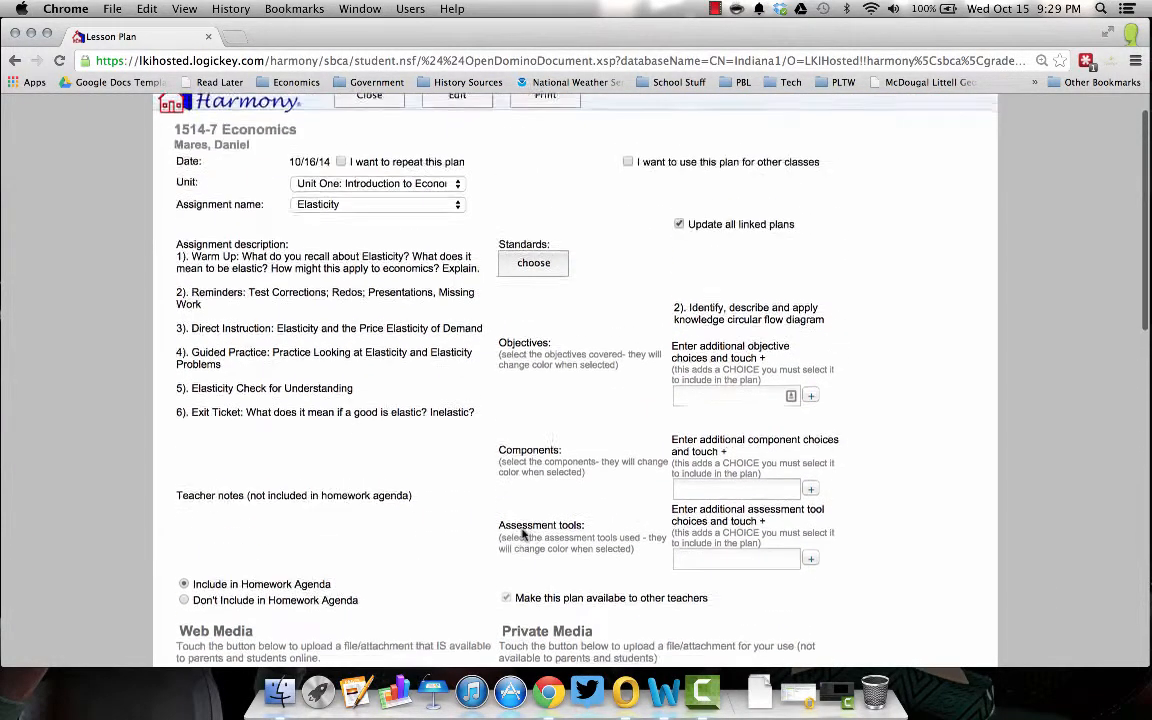
scroll(522, 531, "down", 1)
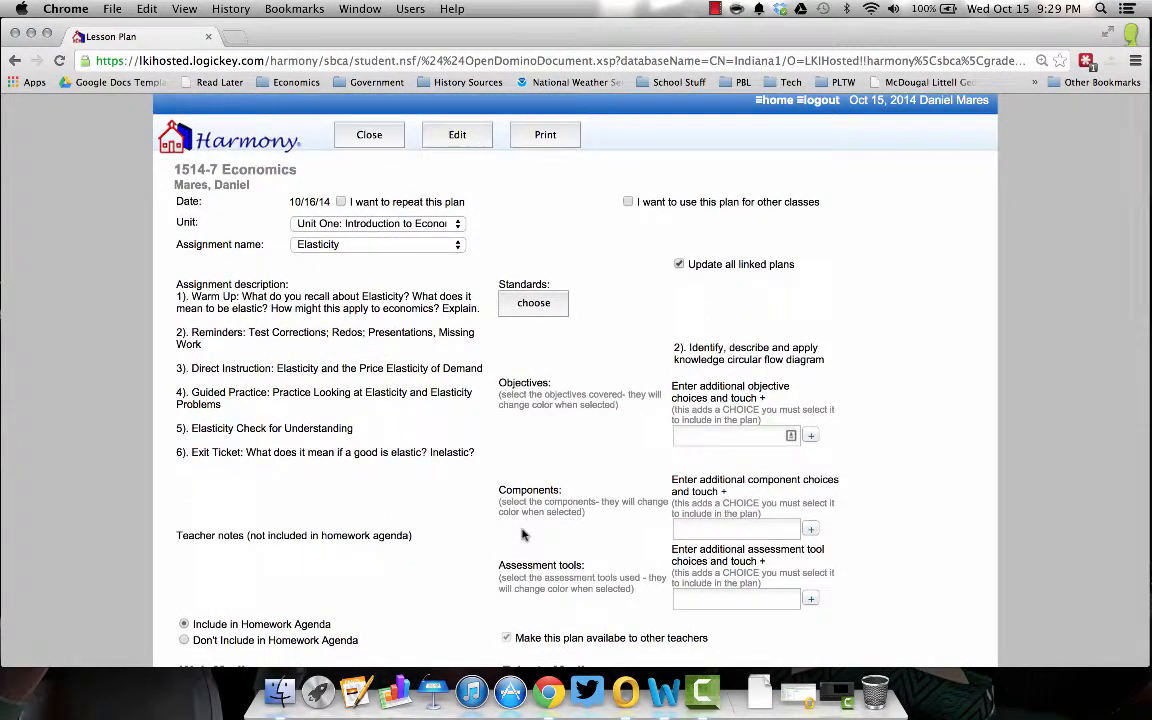
left_click(457, 136)
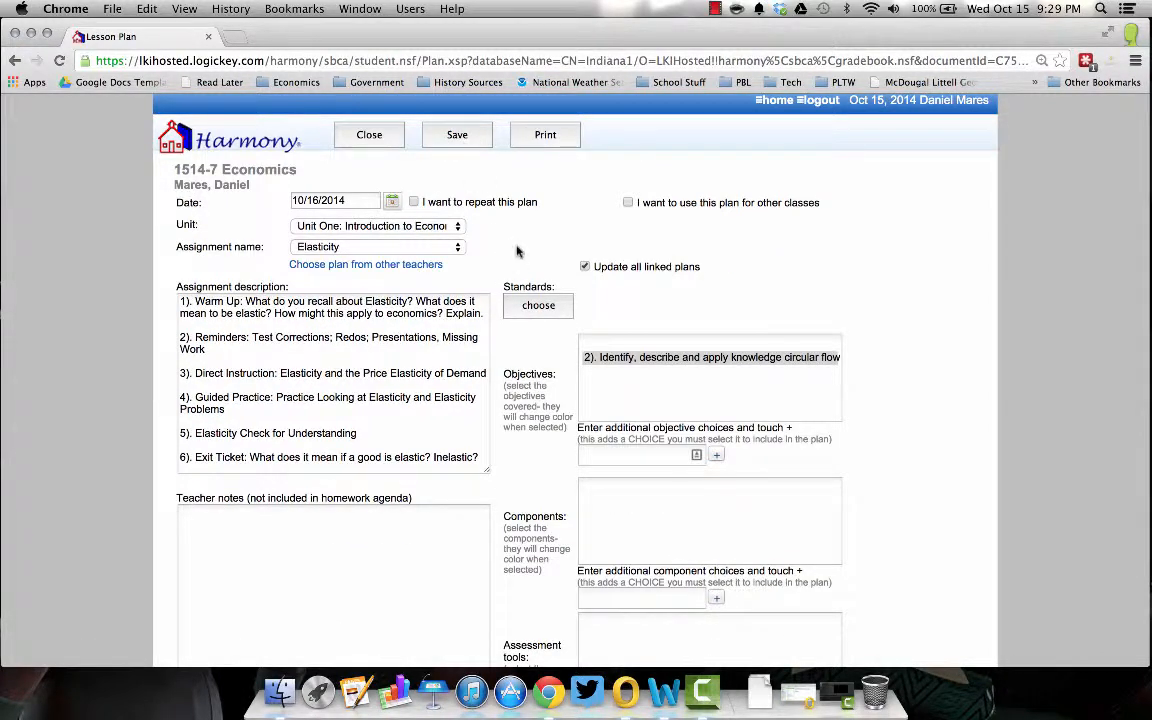
scroll(635, 375, "down", 4)
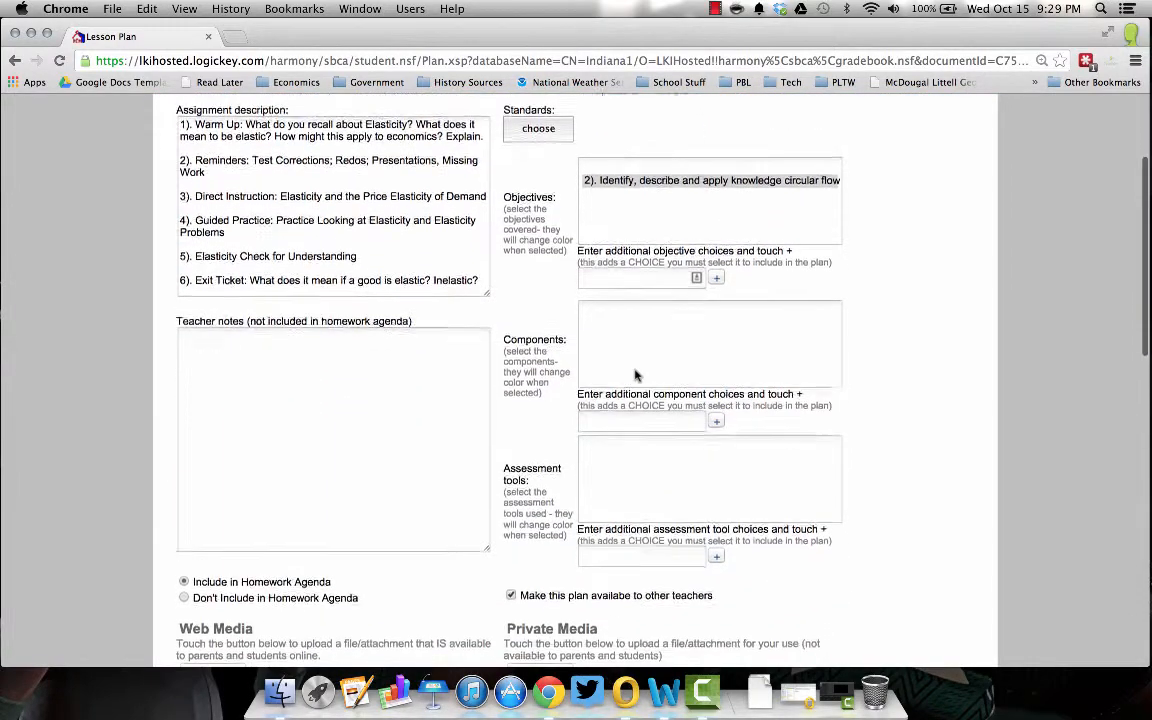
scroll(635, 375, "up", 3)
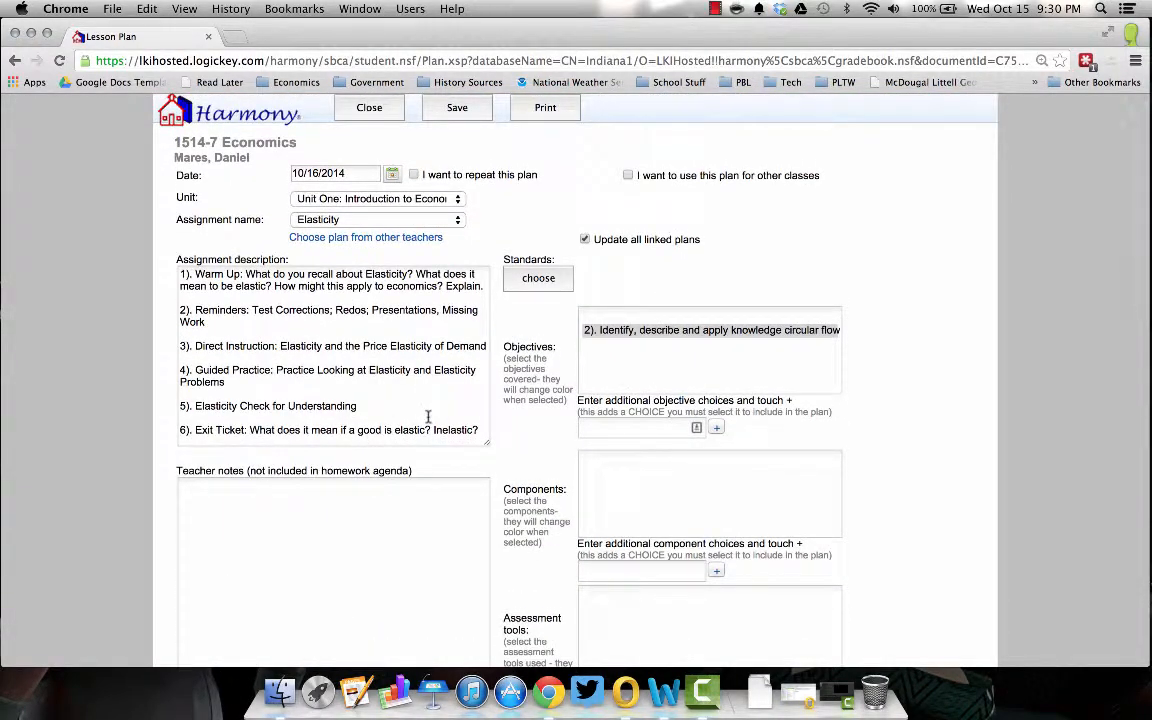
scroll(420, 350, "up", 1)
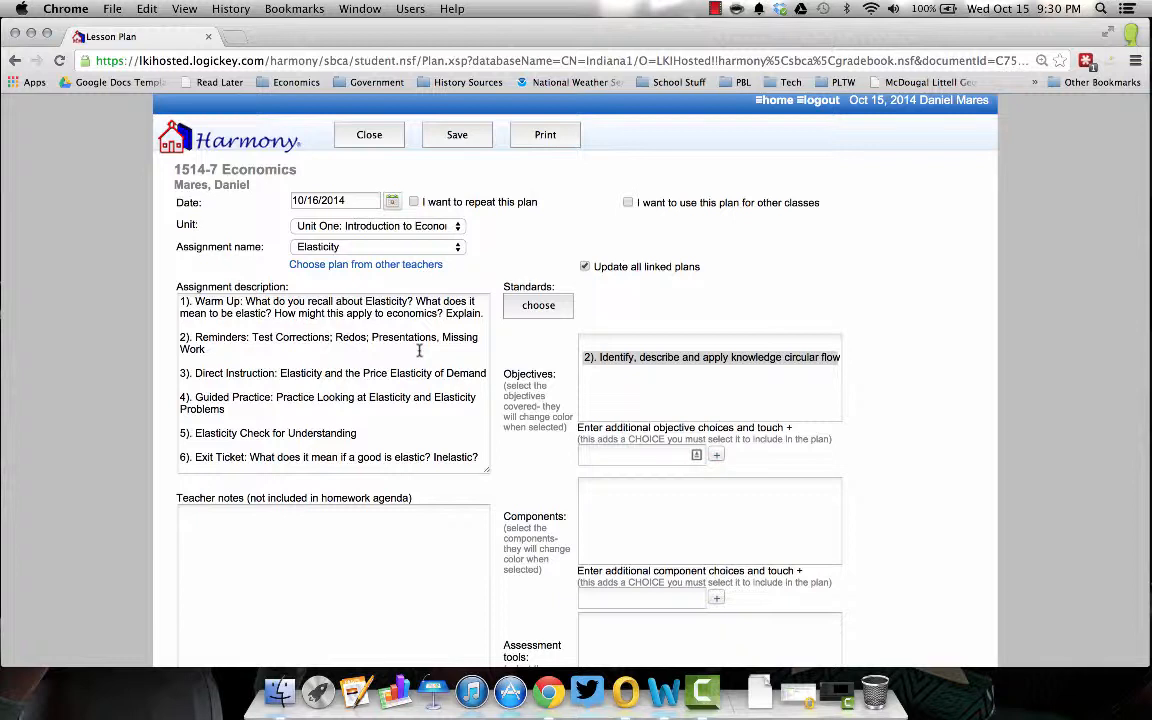
- Navigate Chrome to drive.google.com
left_click(1135, 62)
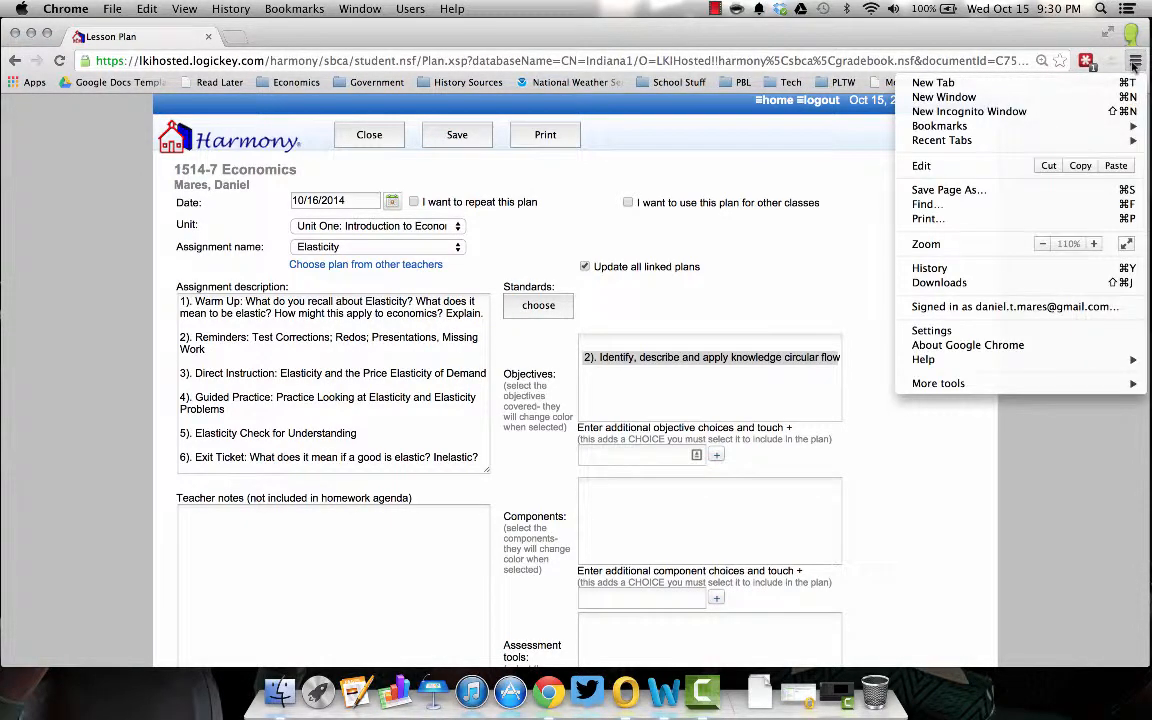
left_click(968, 100)
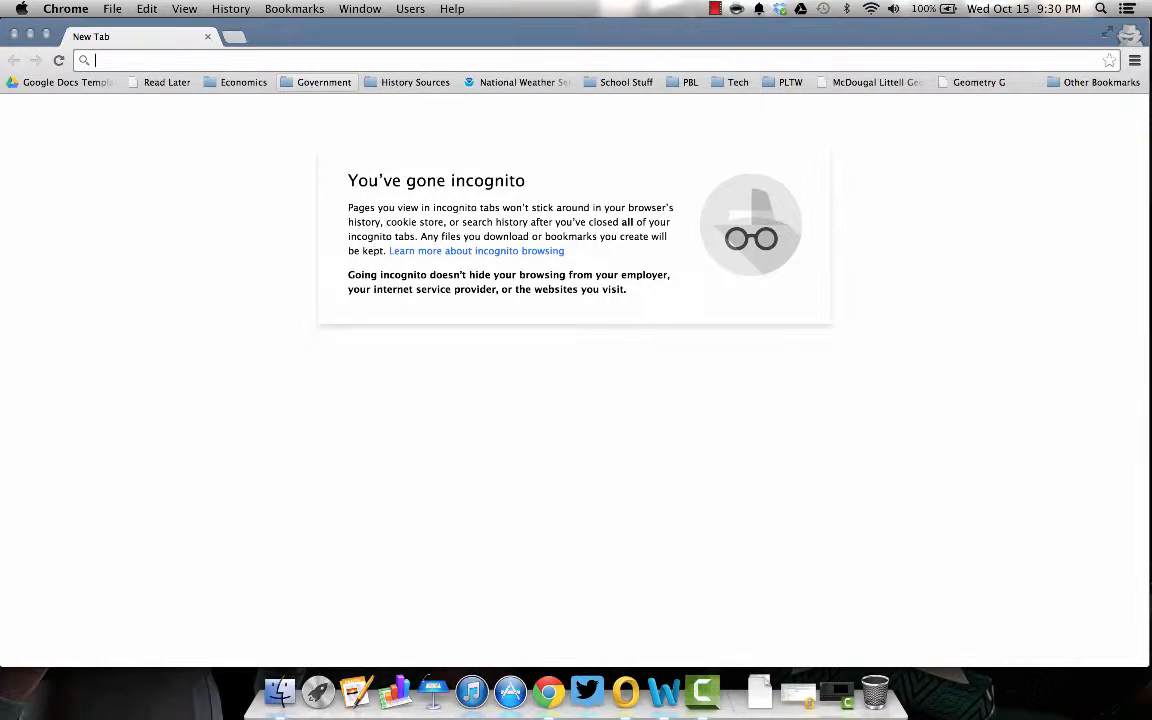
type("drive.google.com")
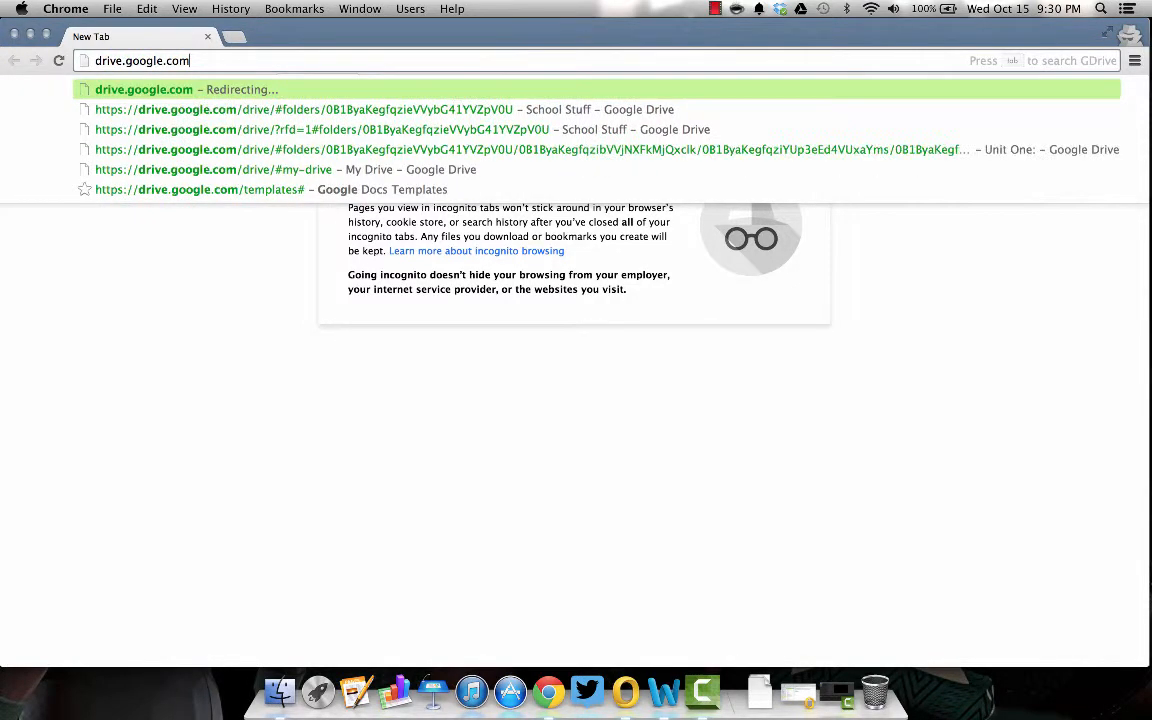
key("Return")
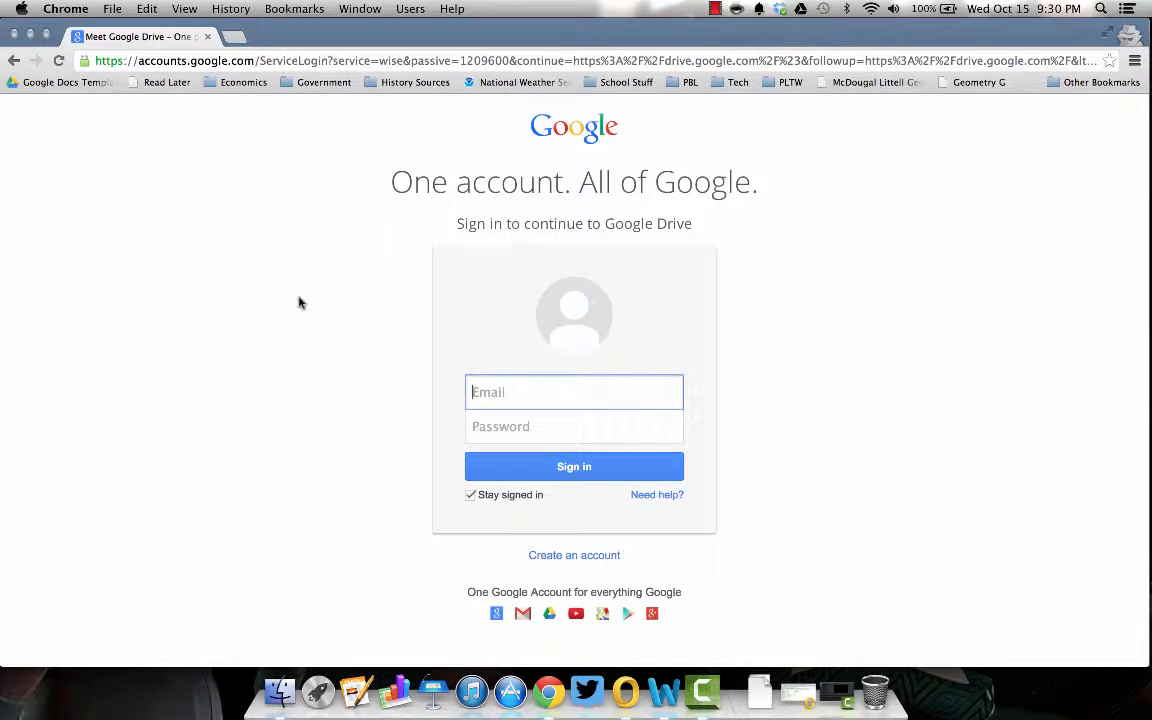
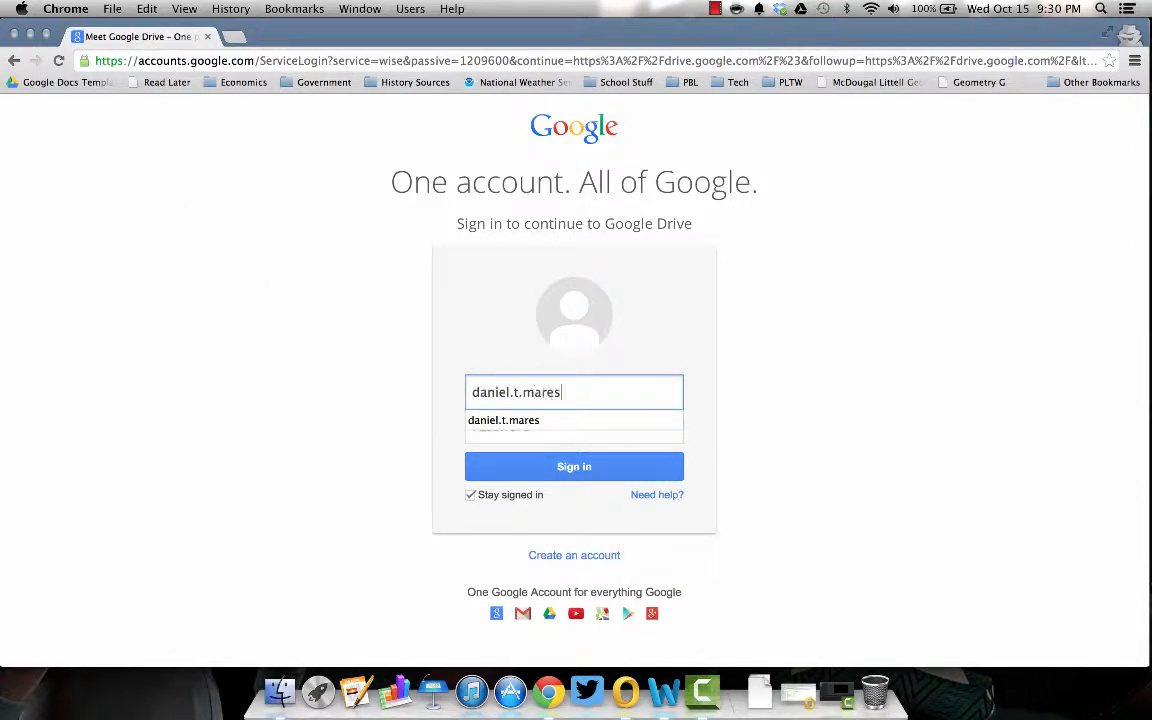
- Sign in to Google Drive with the account email and password, then minimize both Chrome windows
key("Tab")
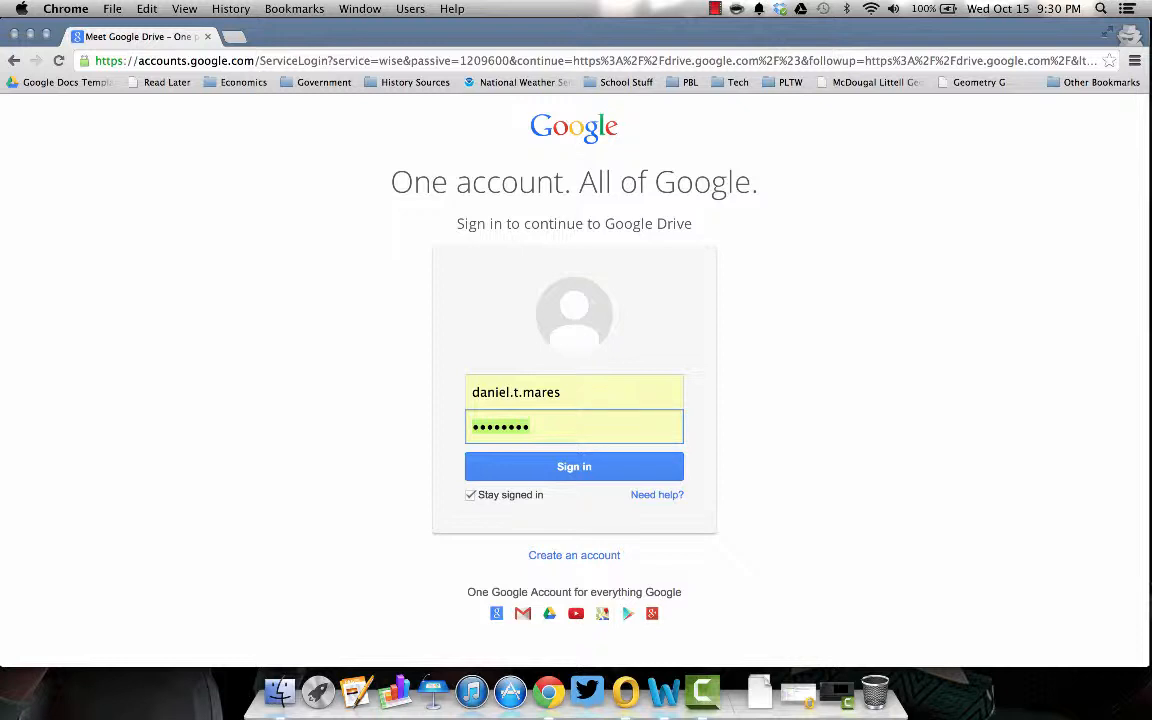
left_click(561, 466)
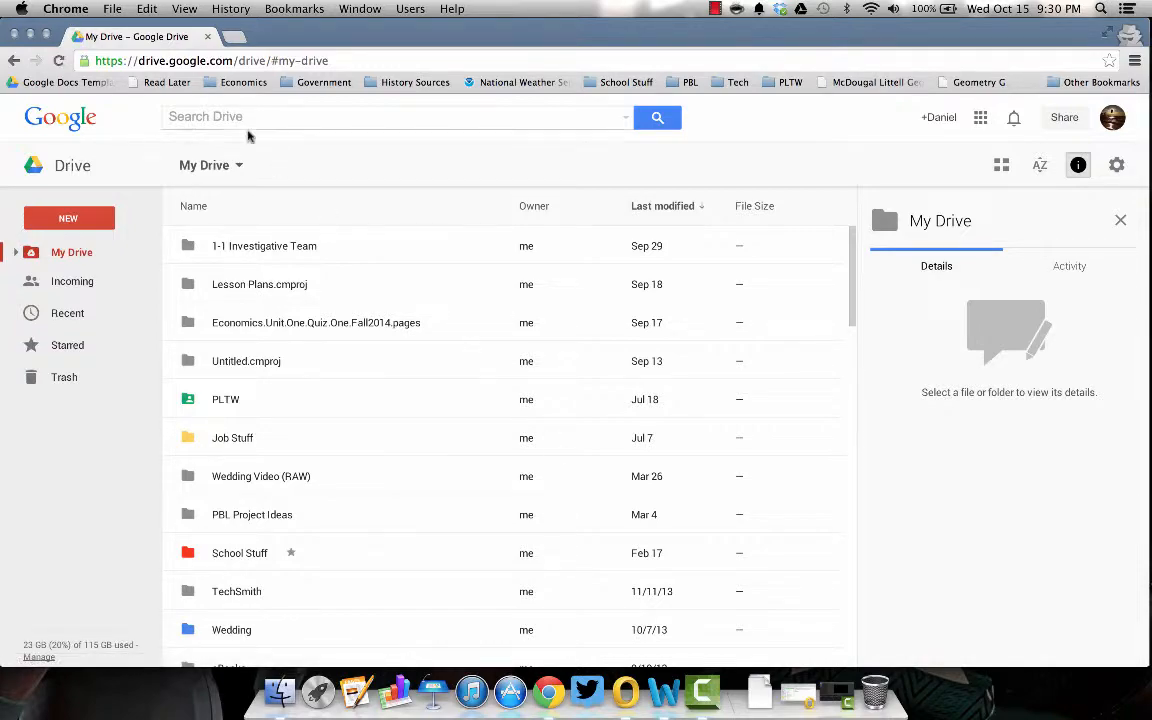
left_click(30, 35)
left_click(31, 36)
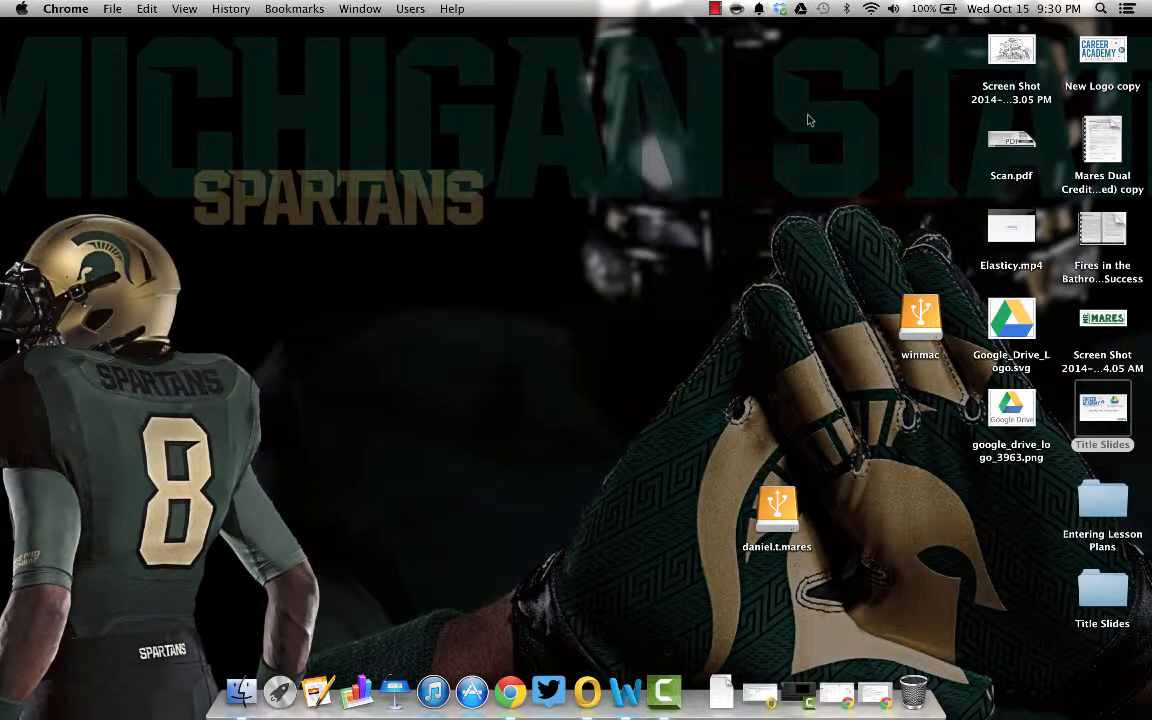
- Select Elasticy.mp4 on the desktop and restore the Harmony lesson plan window from the Dock
left_click(1026, 252)
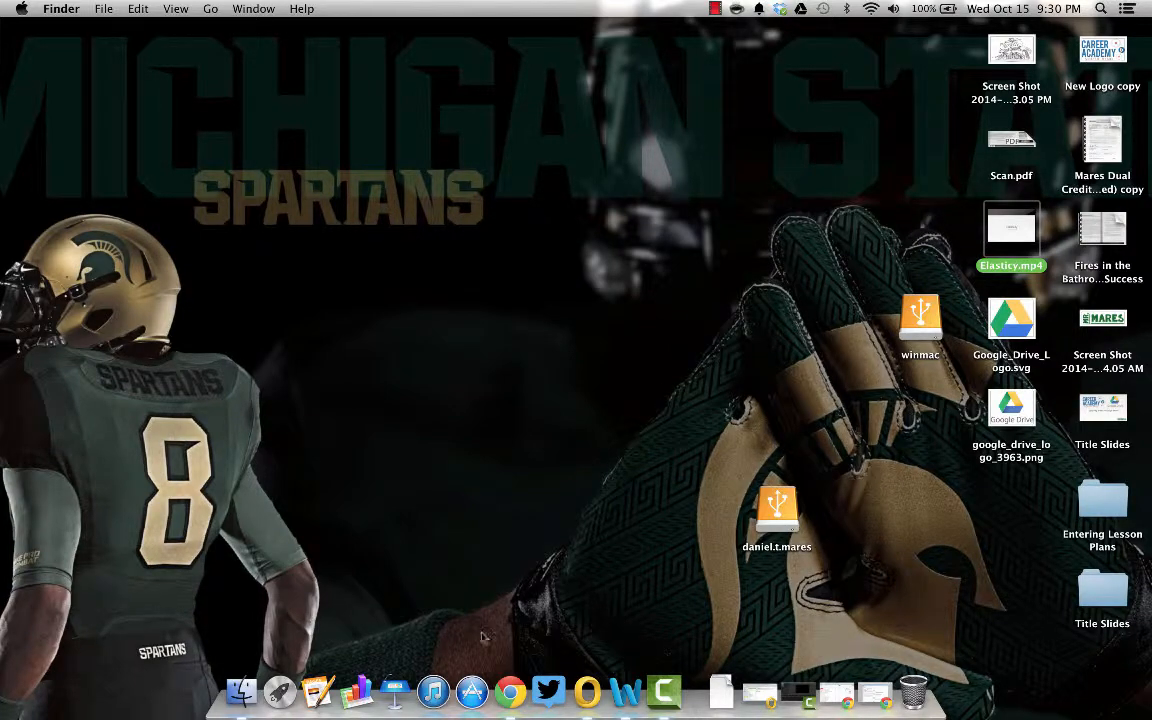
left_click(510, 690)
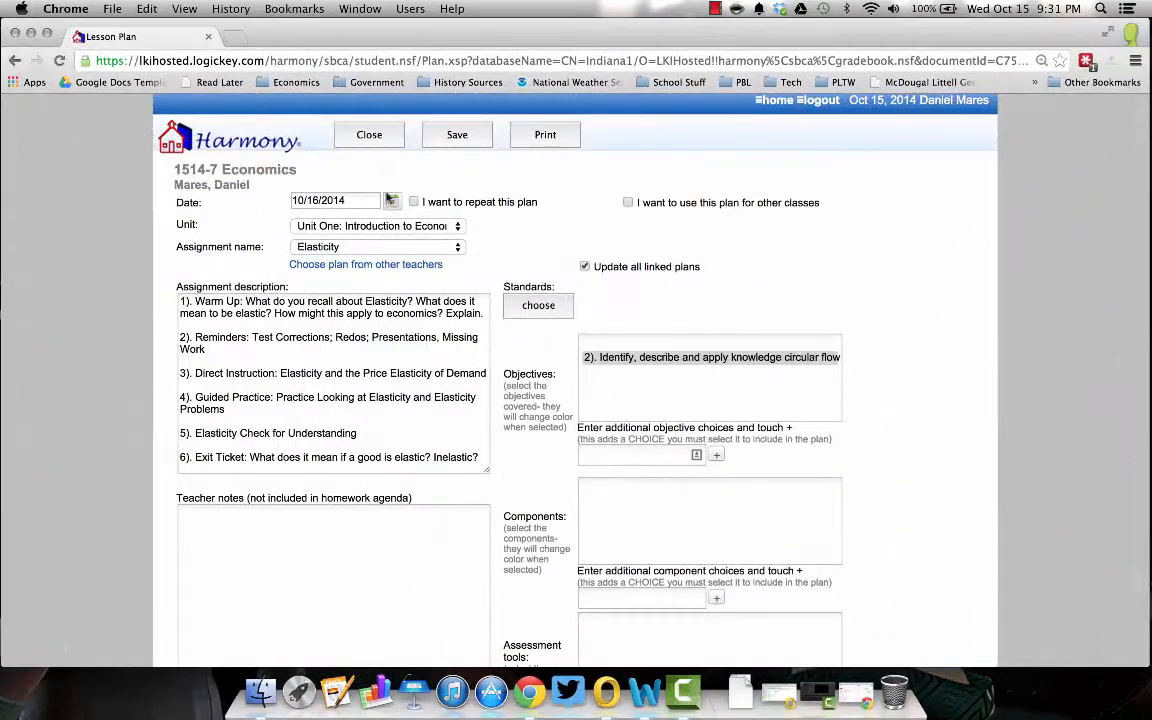
- Switch to the My Drive window and upload Elasticy.mp4 from the Desktop
left_click(360, 9)
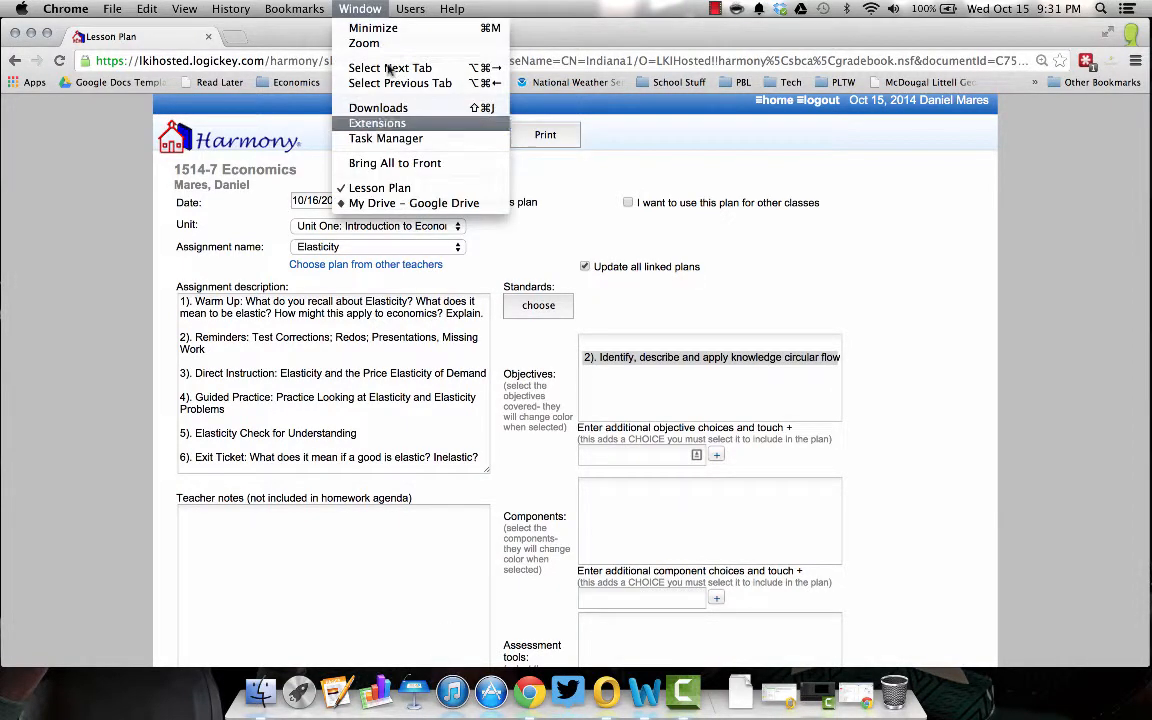
left_click(410, 203)
left_click(83, 219)
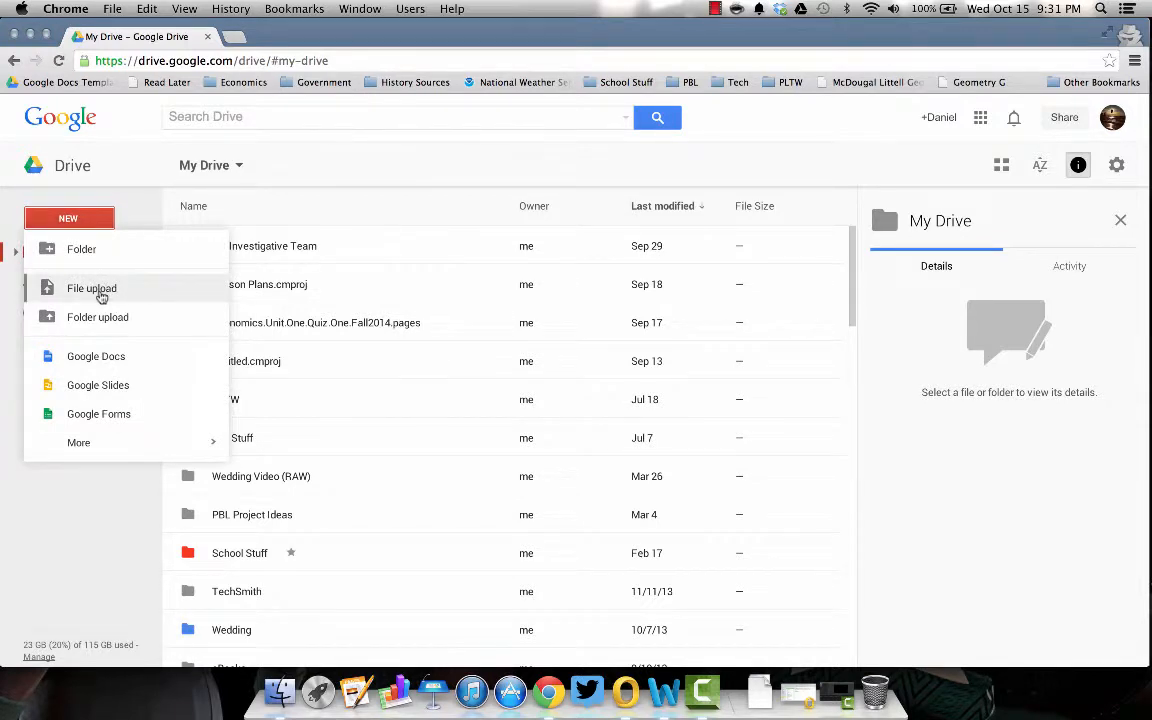
left_click(100, 292)
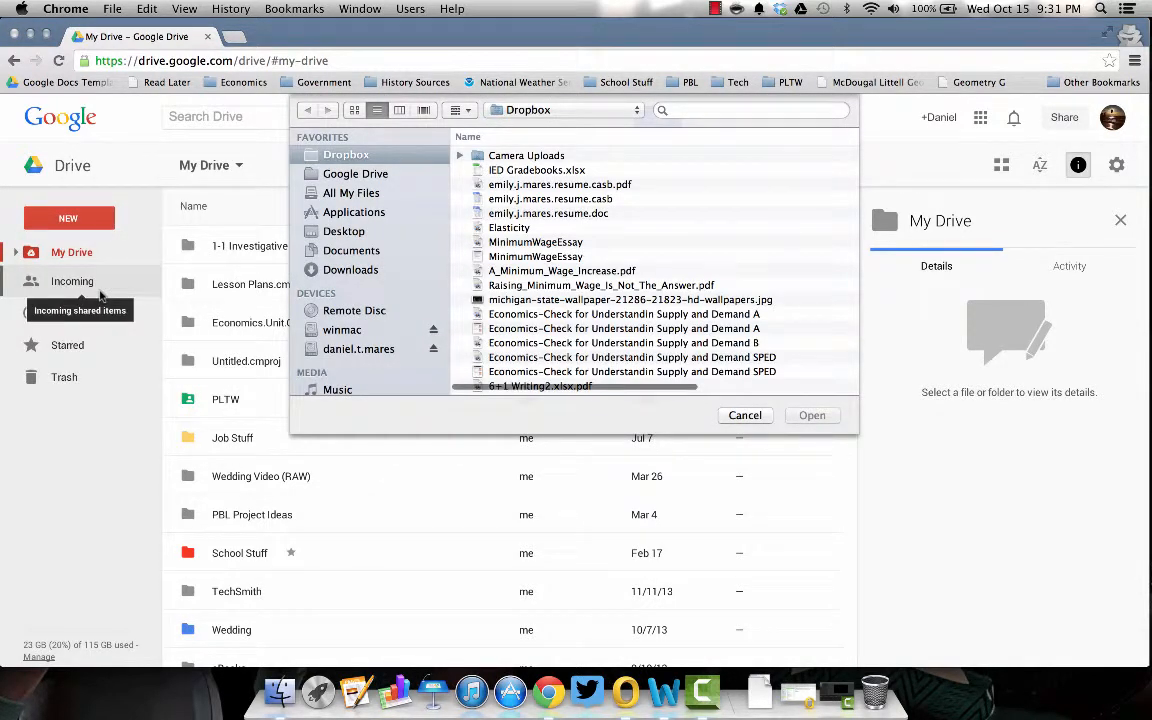
left_click(346, 232)
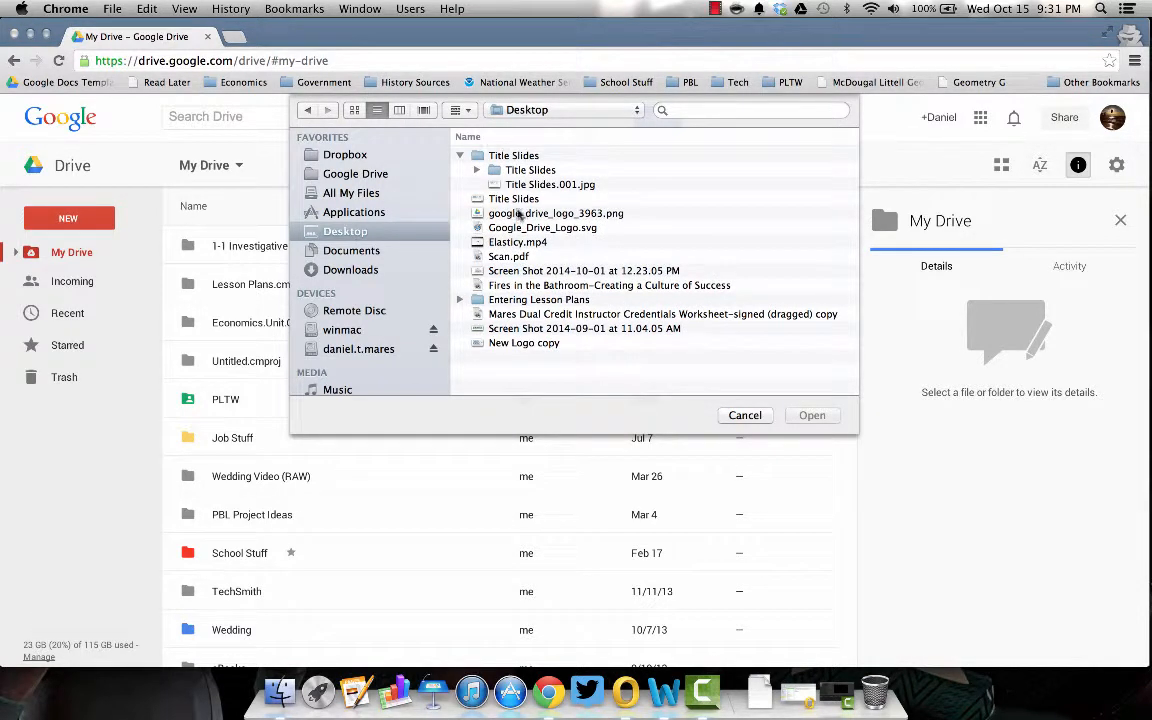
left_click(518, 243)
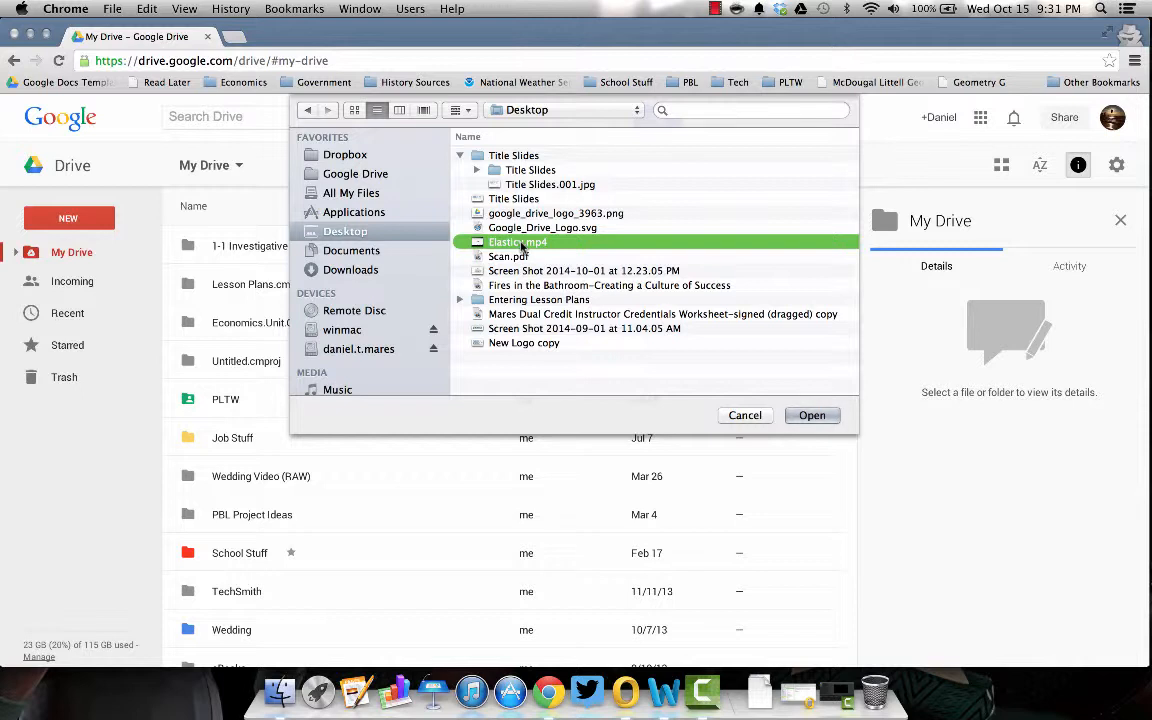
left_click(808, 415)
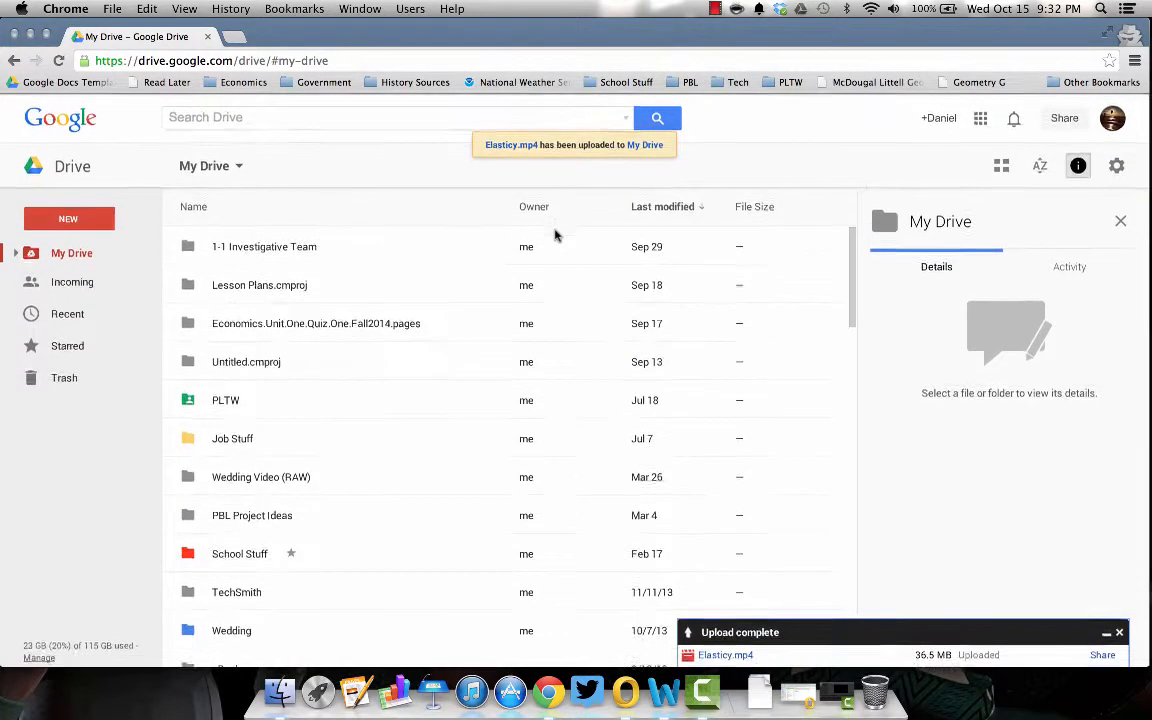
- Reload My Drive, find the uploaded 37 MB Elasticy.mp4 and open it in preview
left_click(59, 61)
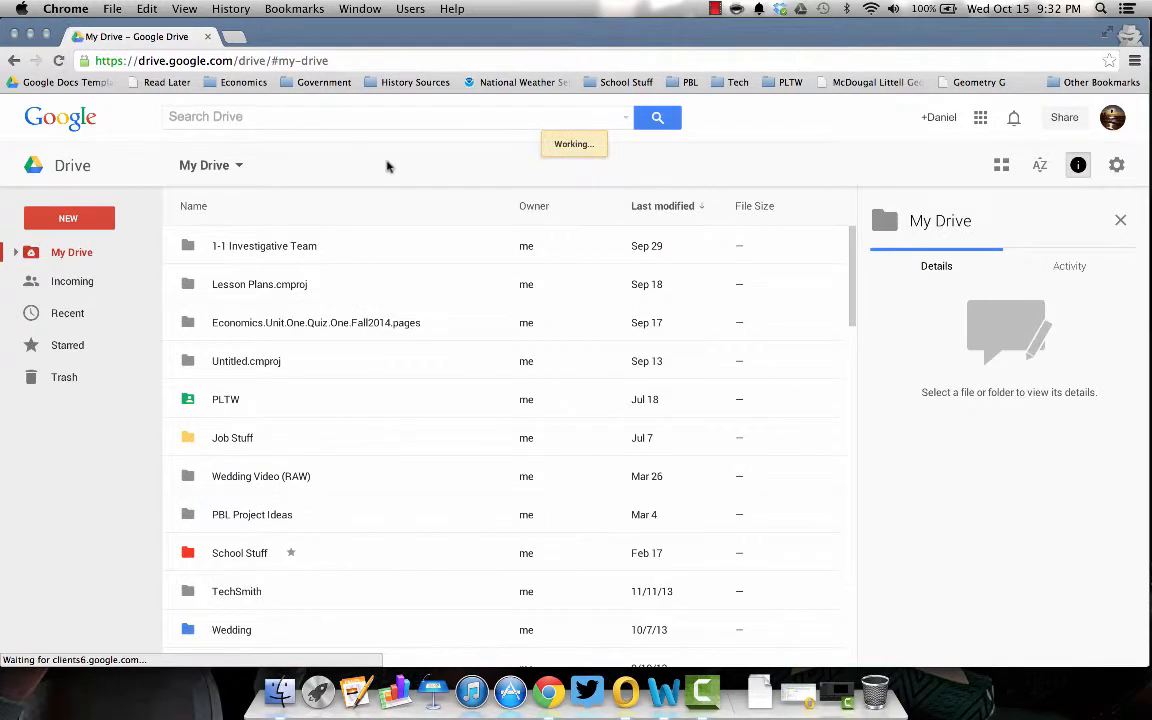
scroll(463, 357, "down", 5)
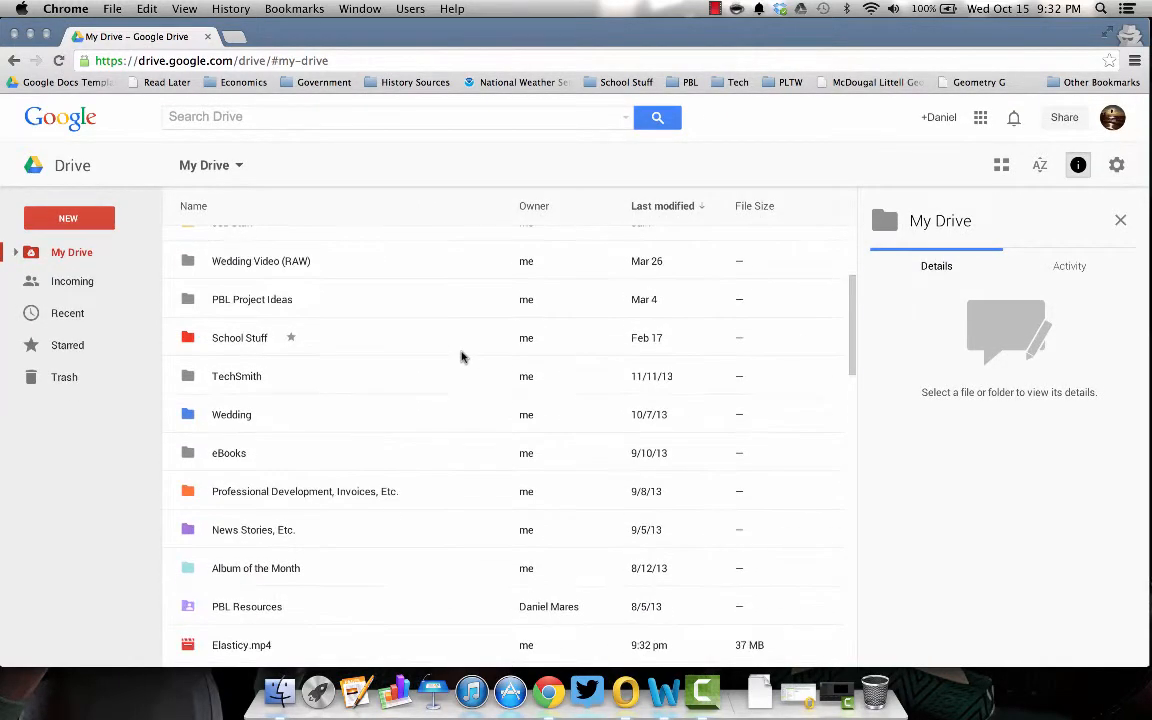
scroll(463, 357, "down", 3)
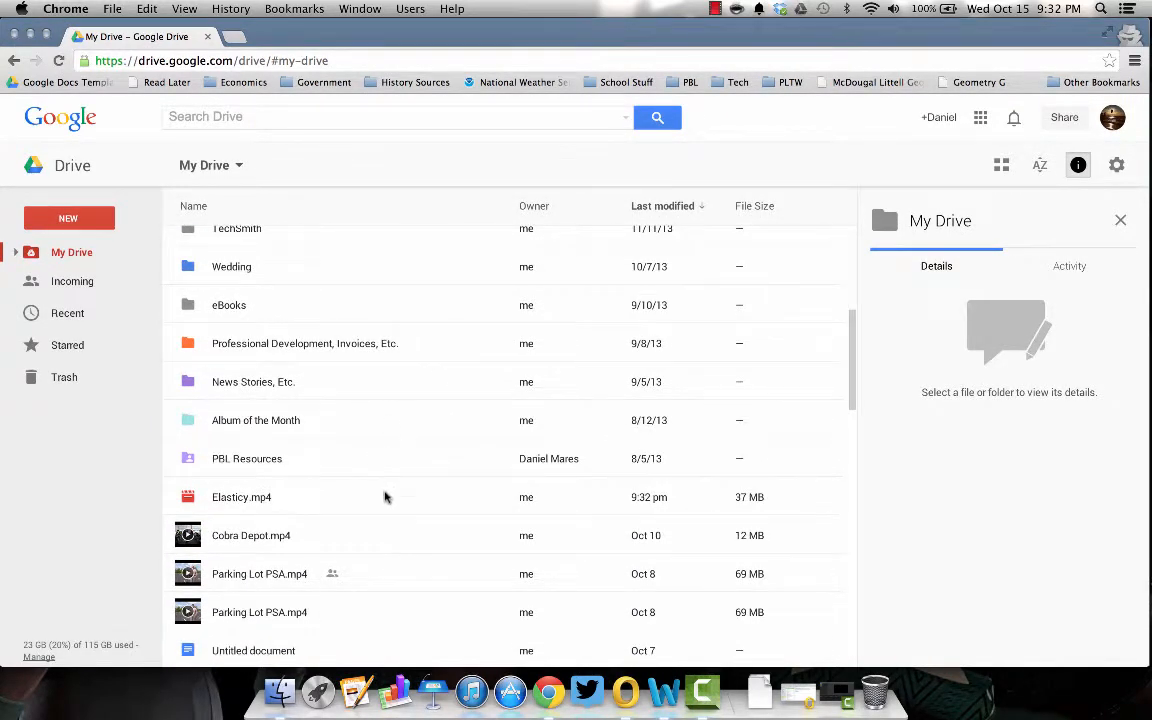
left_click(385, 497)
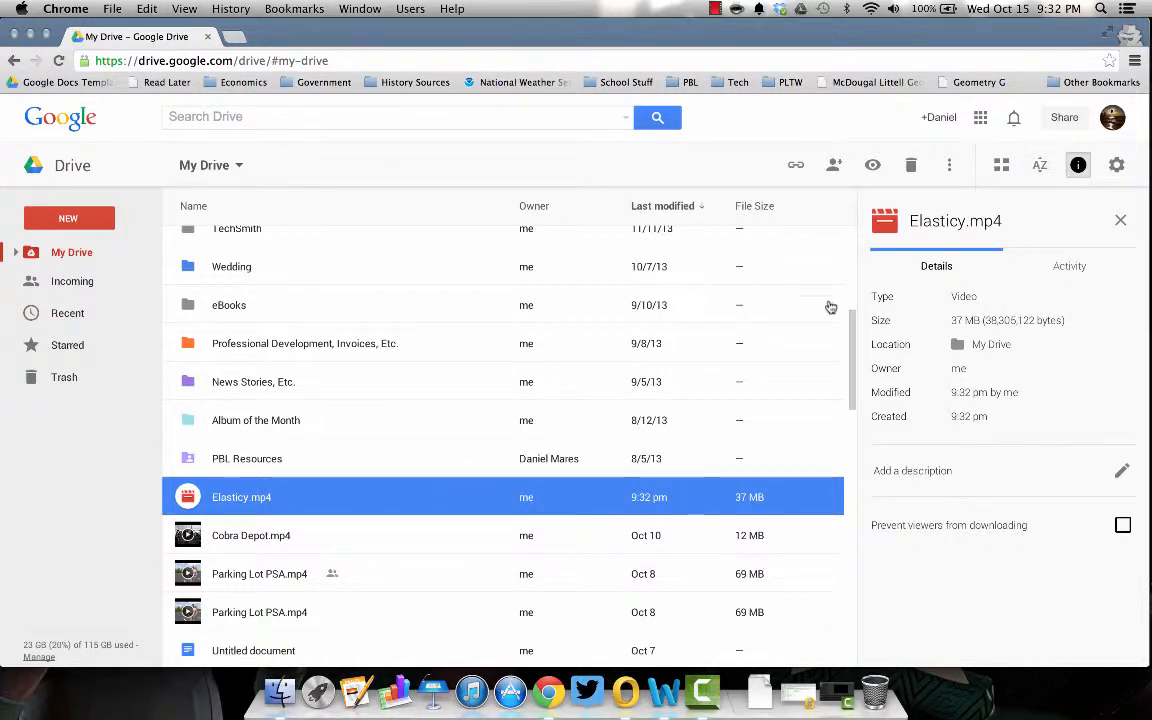
double_click(442, 505)
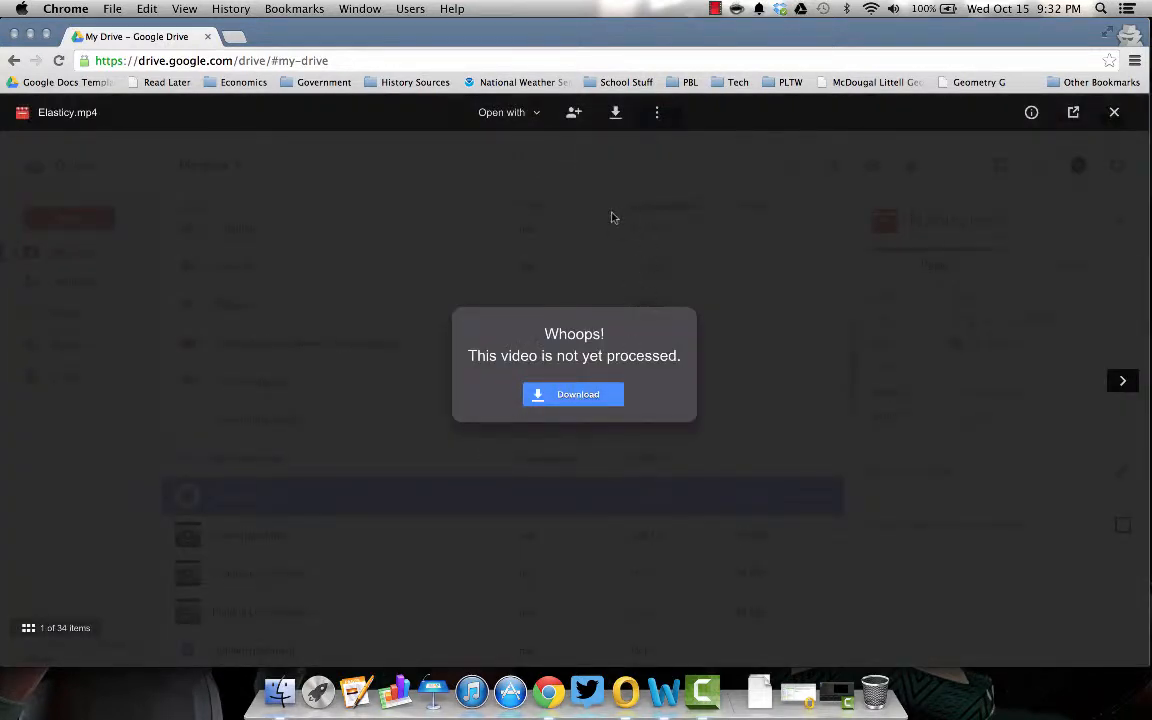
- Turn on Prevent viewers from downloading in the video's Details panel
left_click(1030, 114)
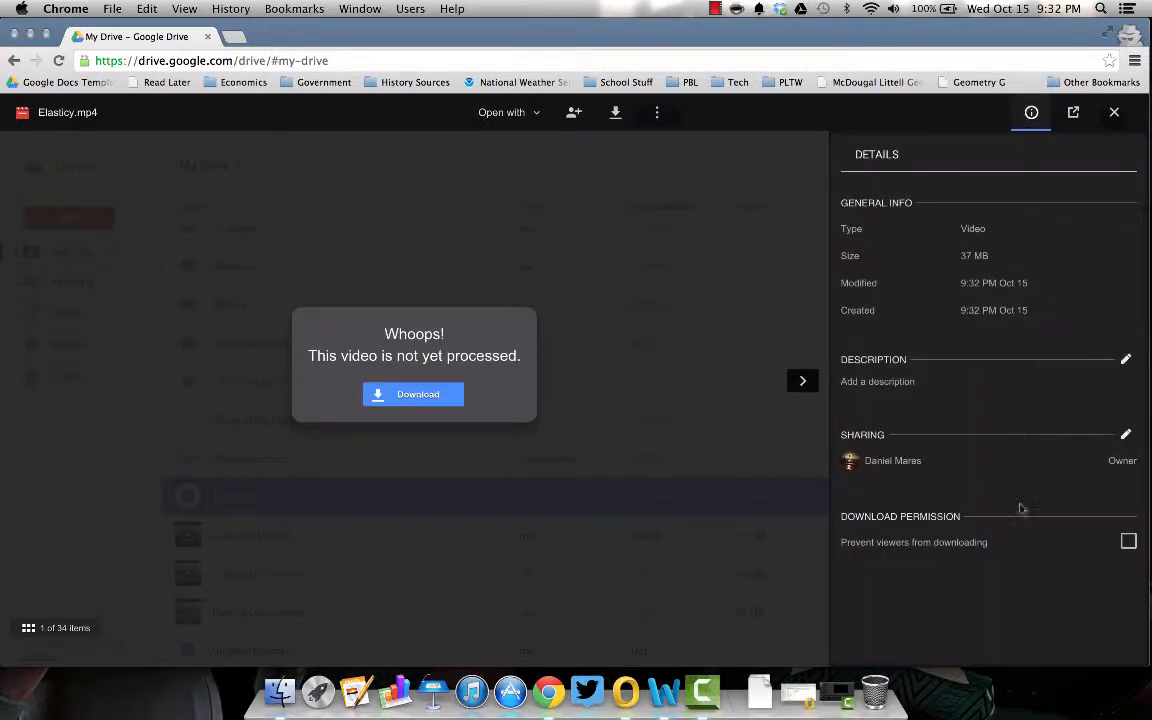
left_click(1128, 541)
left_click(1031, 112)
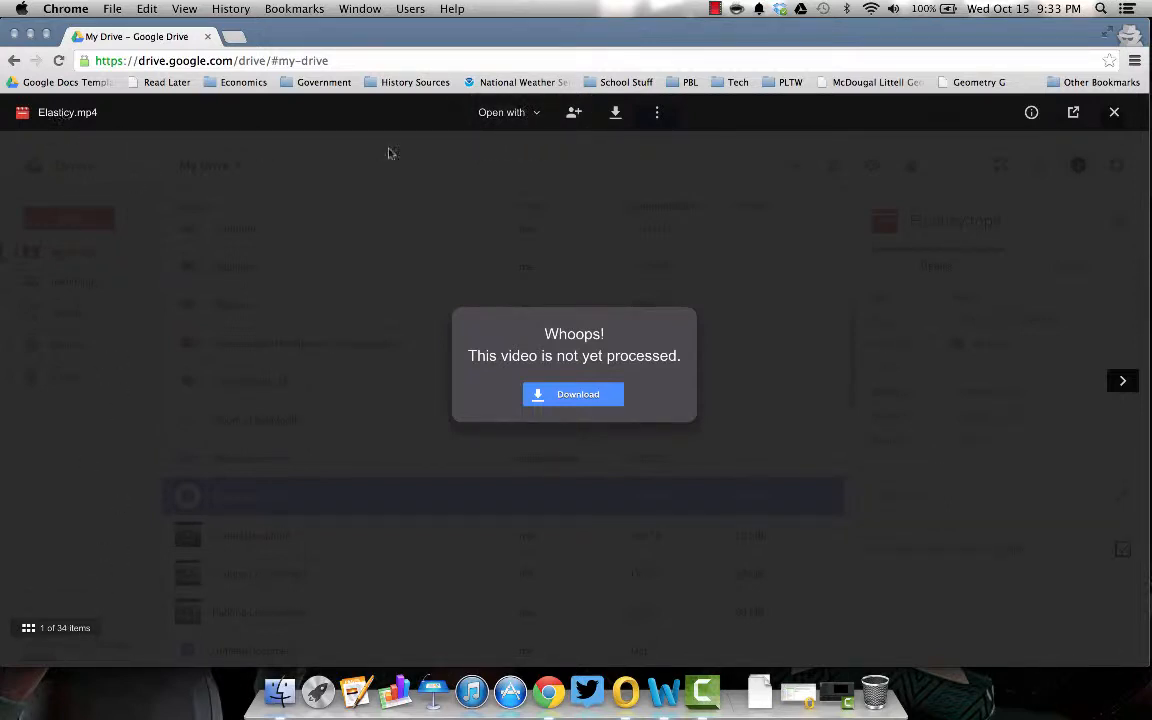
- Check the Open with and more-actions menus, then bring up Elasticy.mp4's sharing dialog
left_click(505, 112)
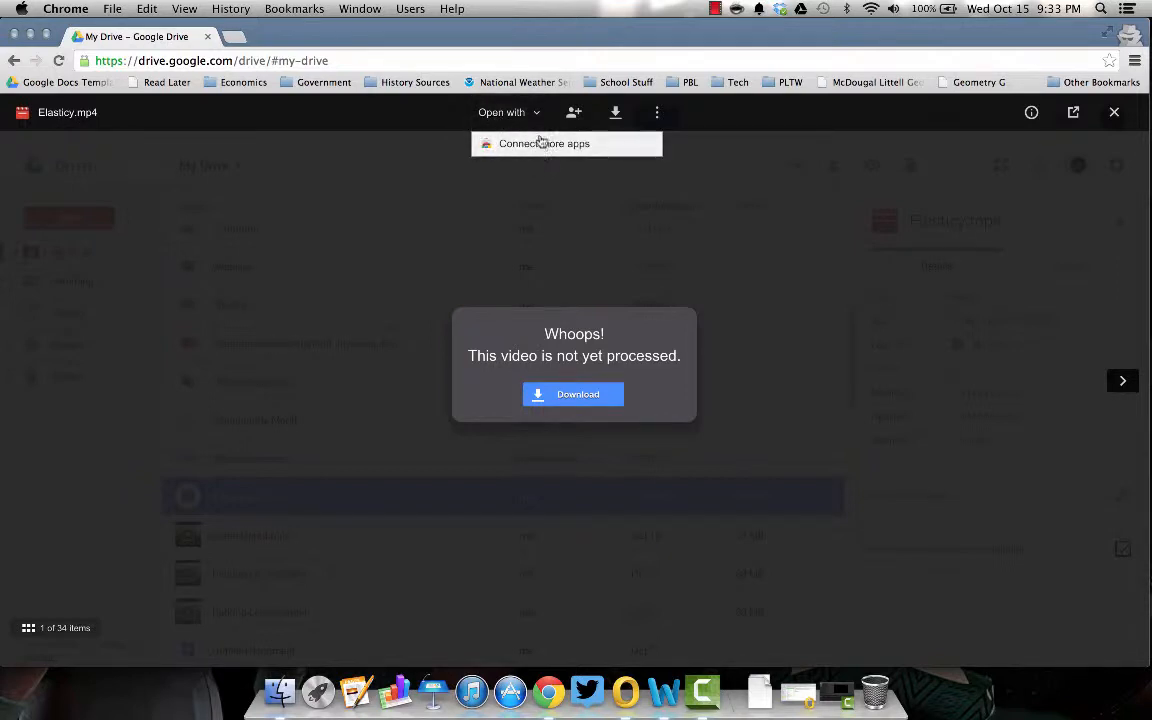
left_click(510, 113)
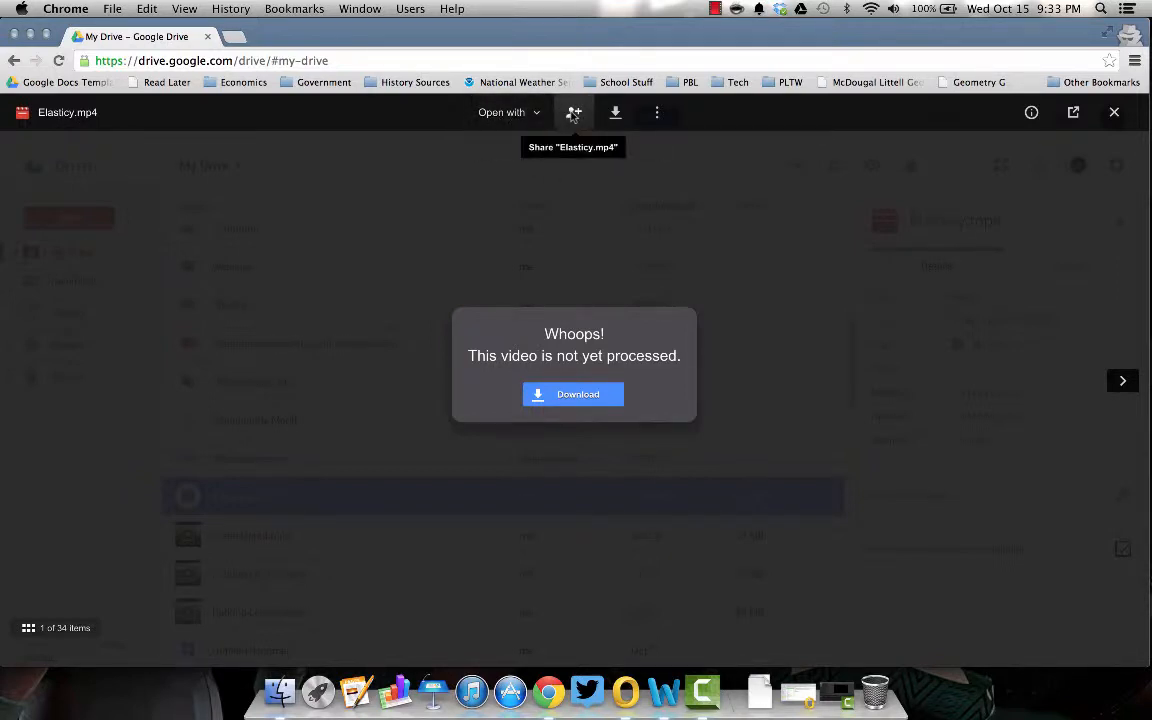
left_click(657, 114)
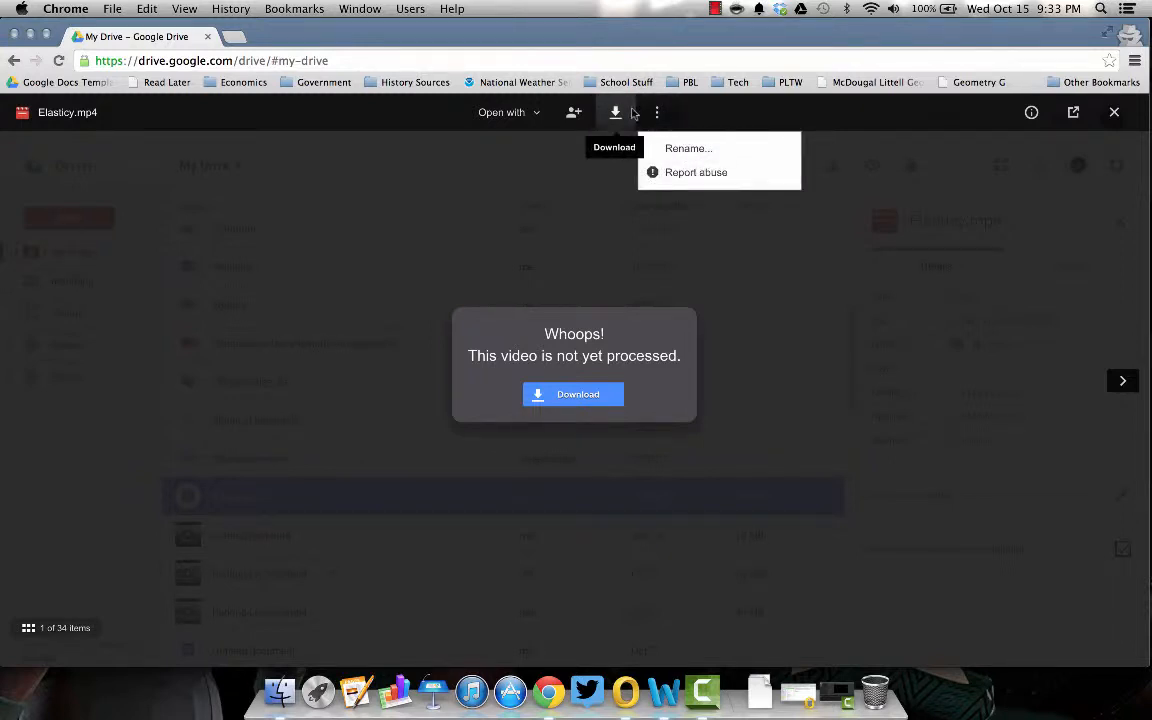
left_click(573, 114)
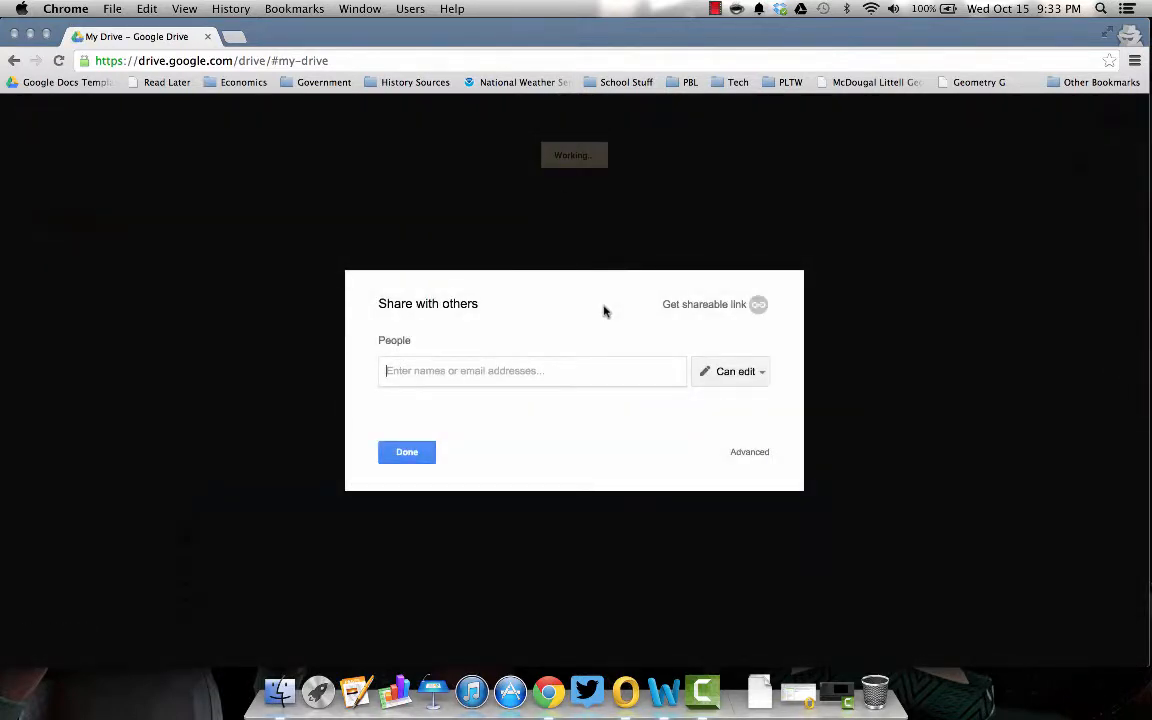
- Clear test letters from the people field and turn on a shareable link for Elasticy.mp4
type("f")
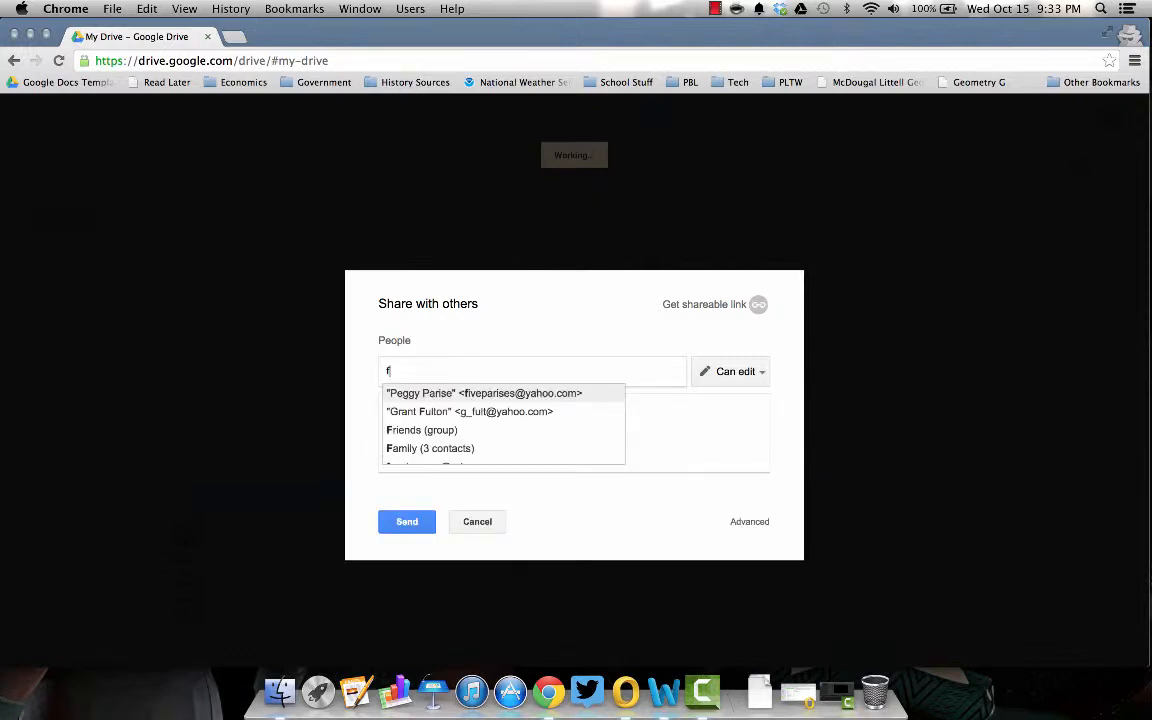
key("BackSpace")
type("a")
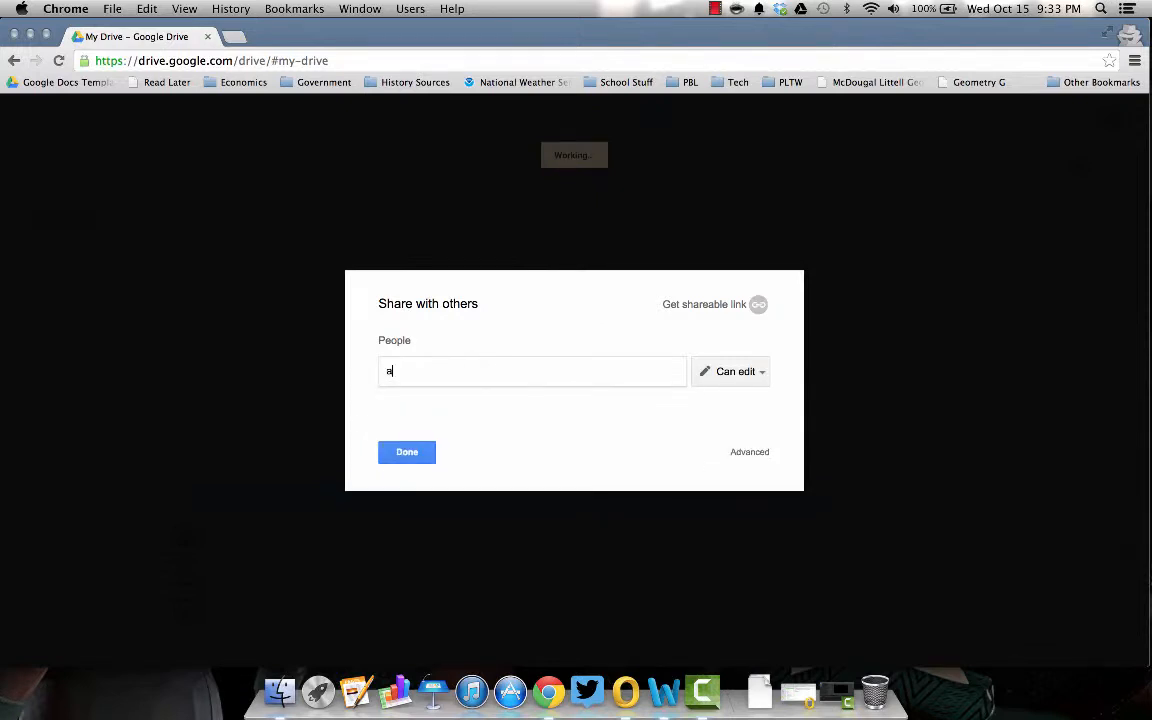
key("BackSpace")
type("e")
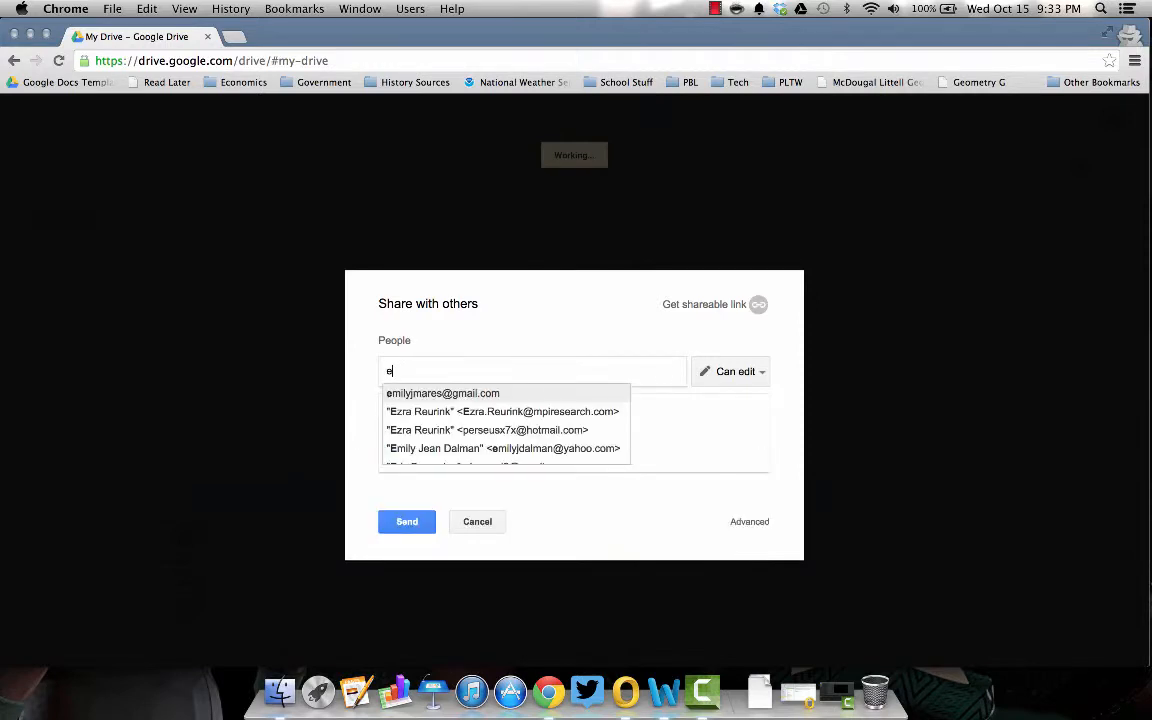
key("BackSpace")
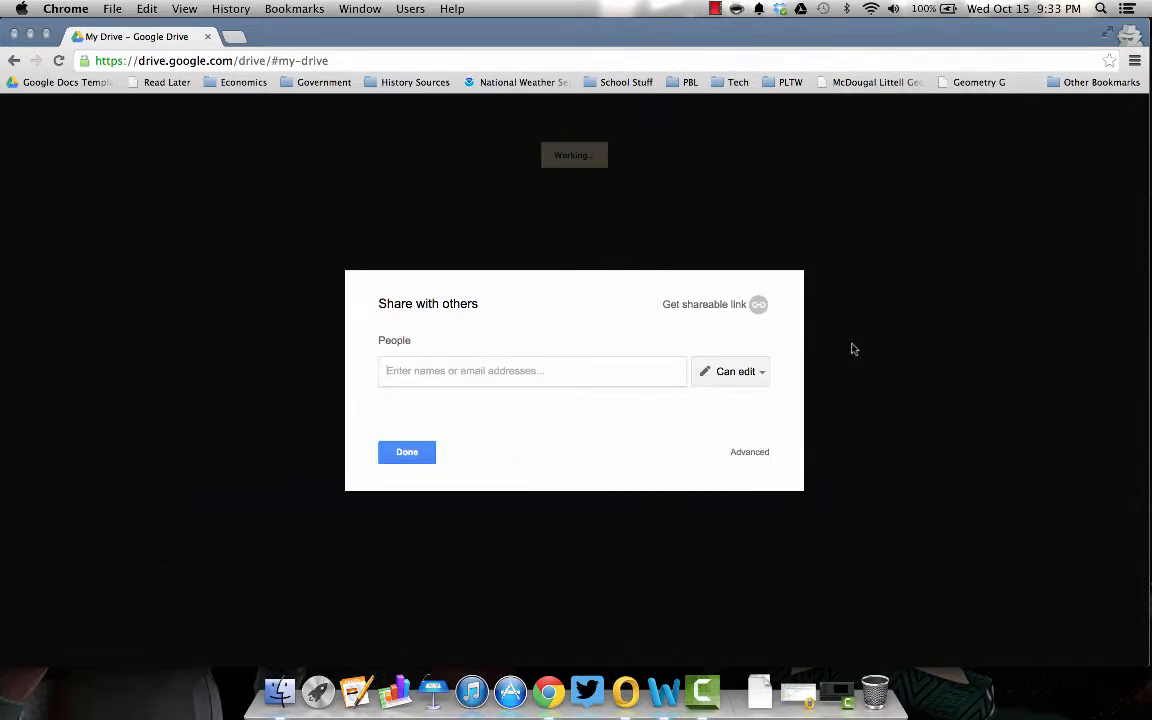
left_click(712, 306)
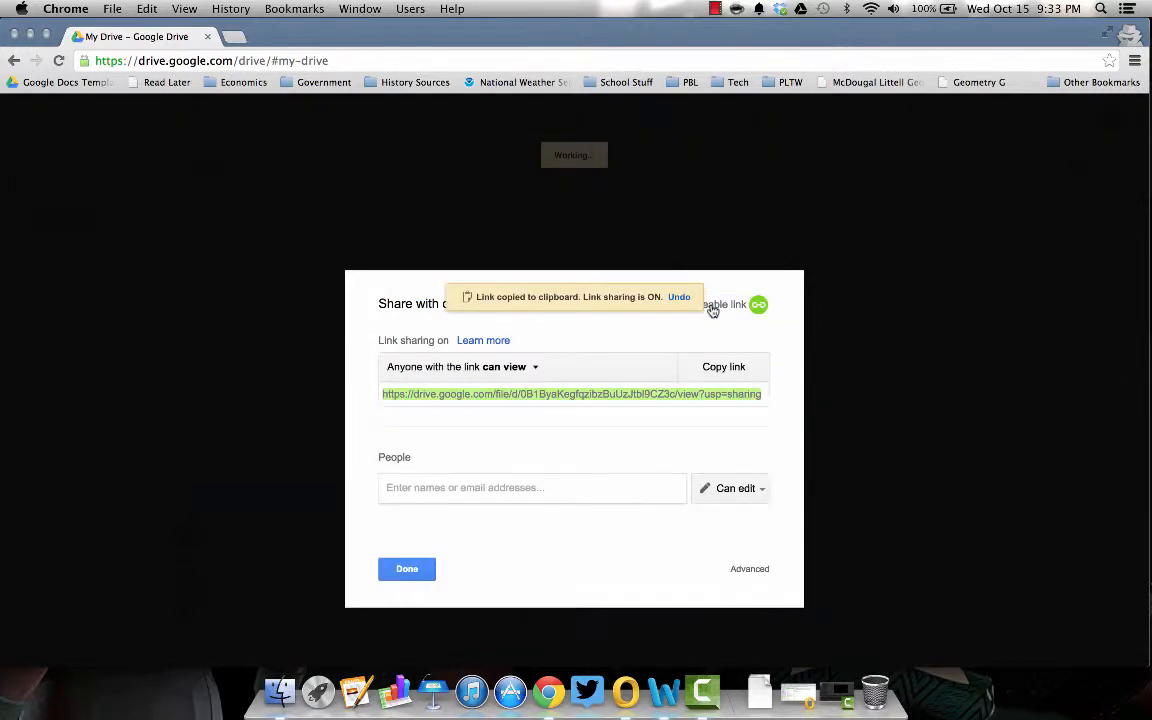
- Set link access to 'Anyone with the link' Can view, save, and copy the link
left_click(584, 374)
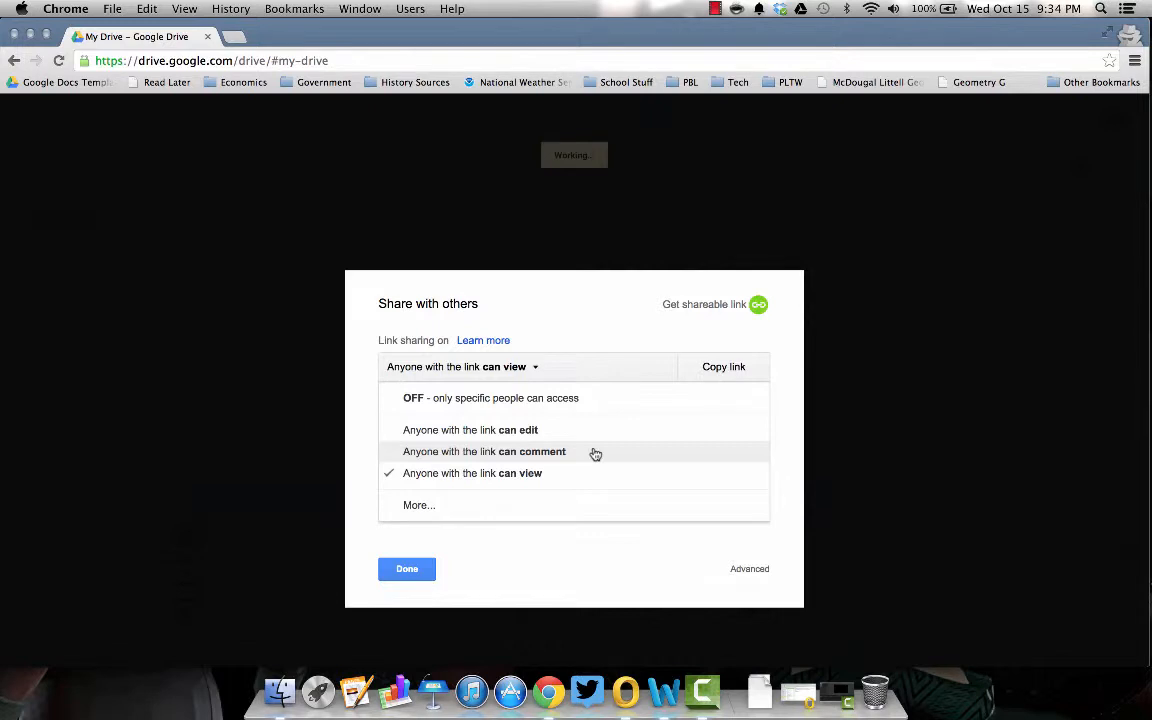
left_click(470, 510)
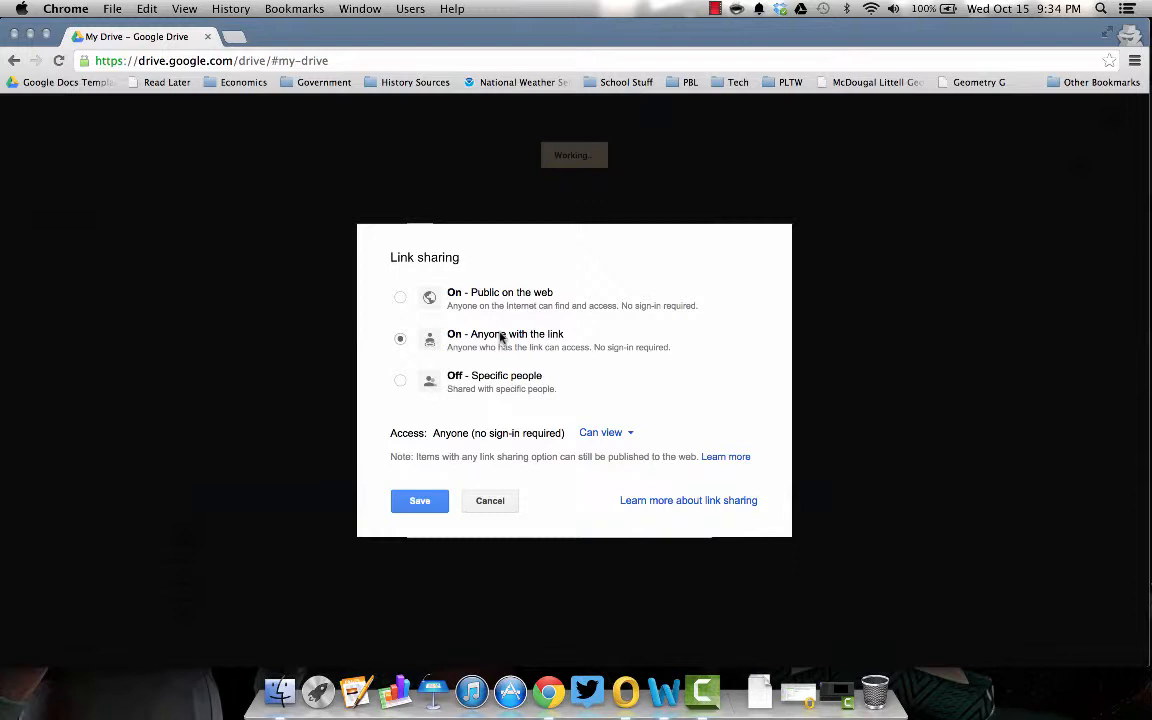
left_click(607, 433)
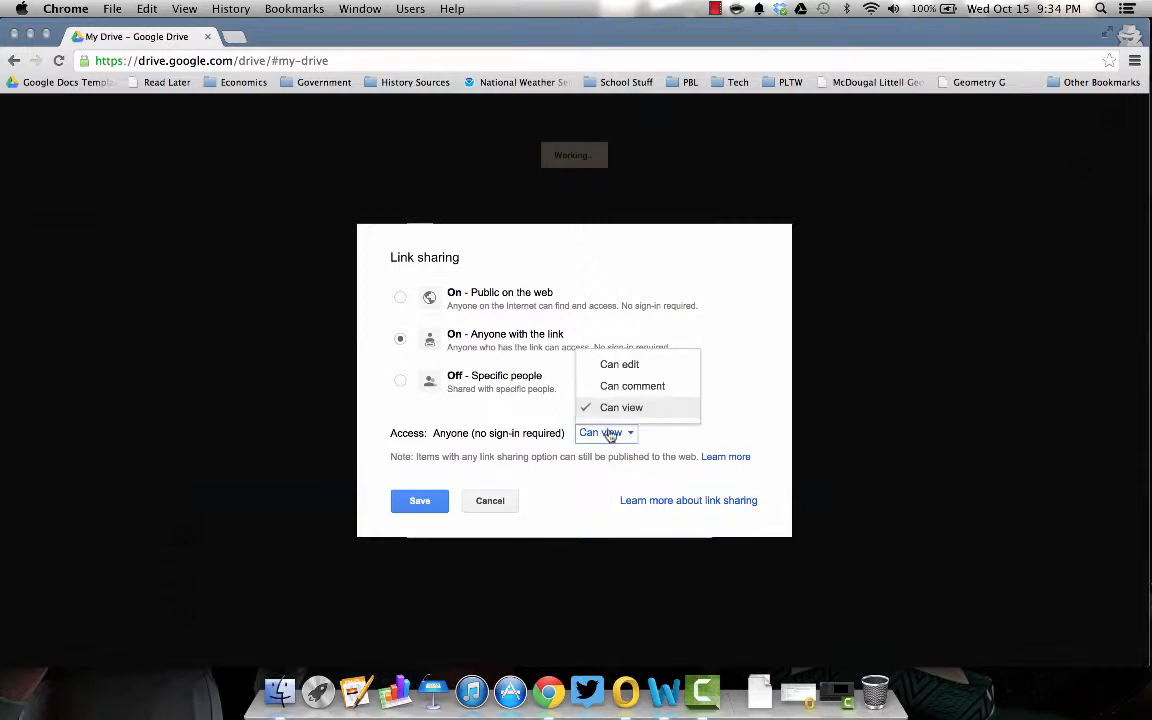
left_click(610, 434)
left_click(416, 502)
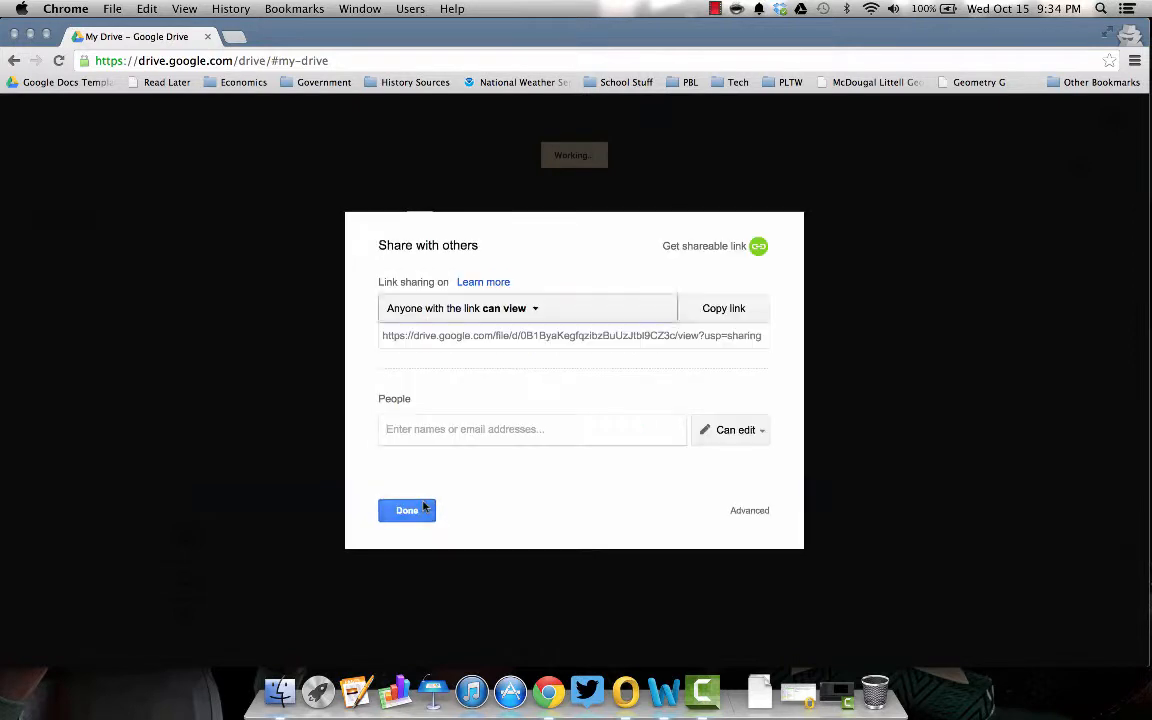
left_click(563, 336)
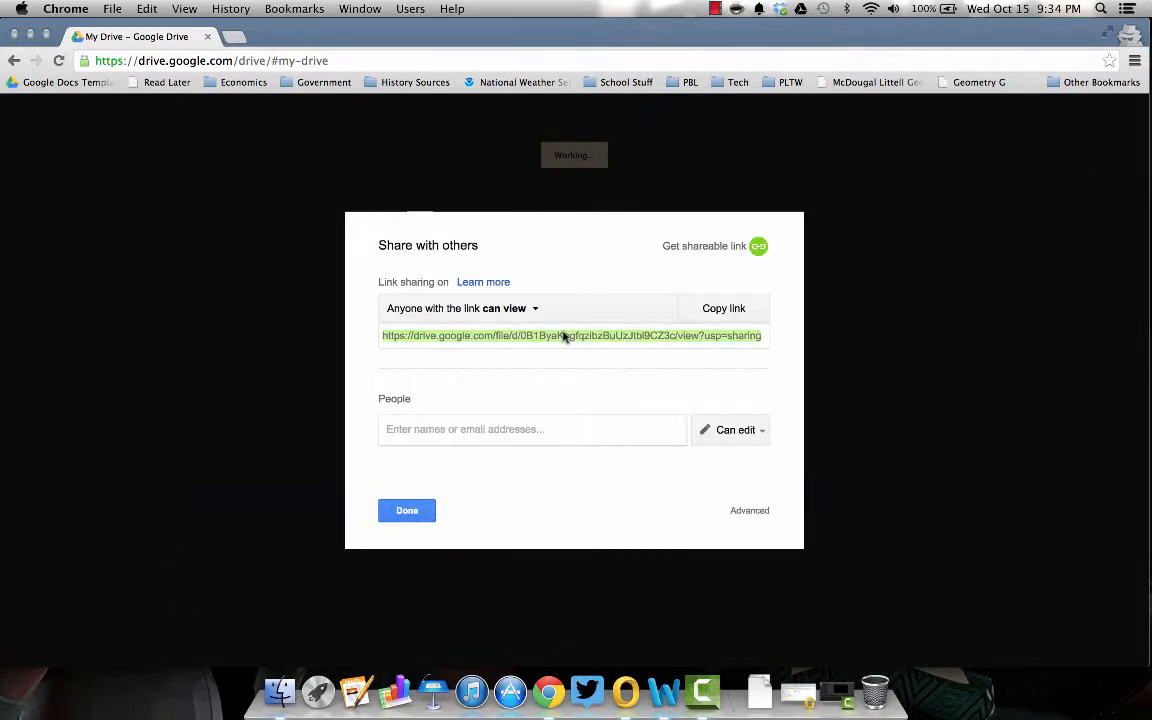
left_click(750, 308)
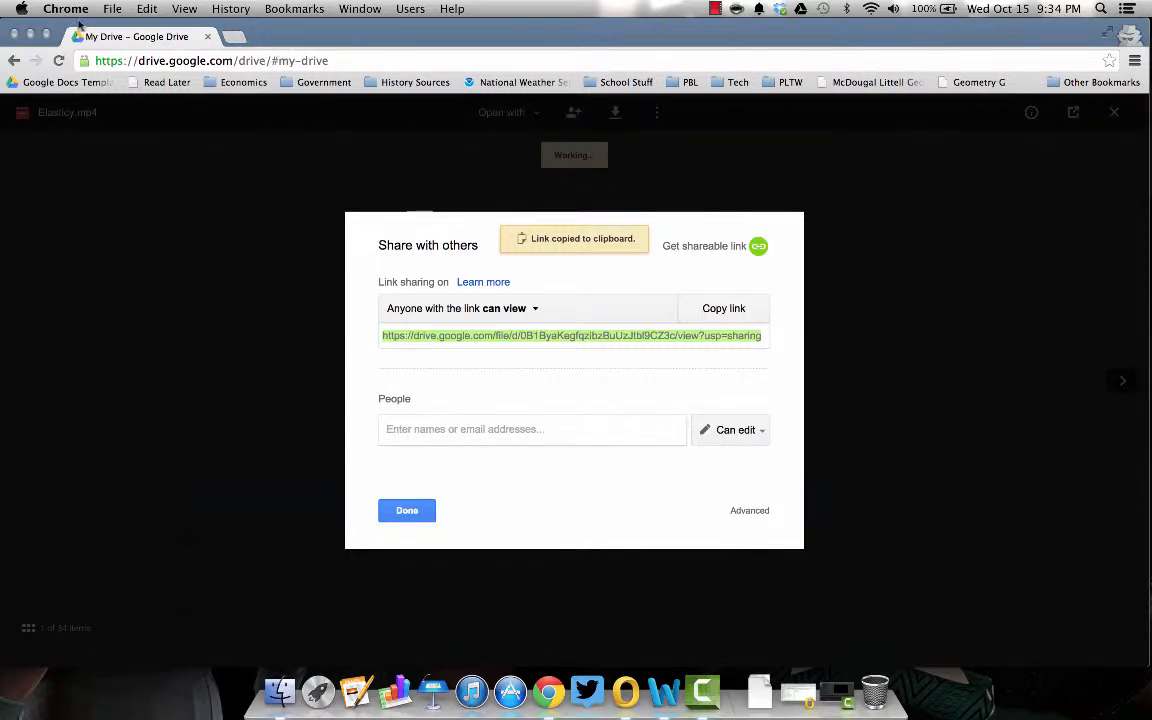
- Add a 'Today's Direct Instruction:' heading with the pasted Drive video link beneath it to the description
left_click(33, 35)
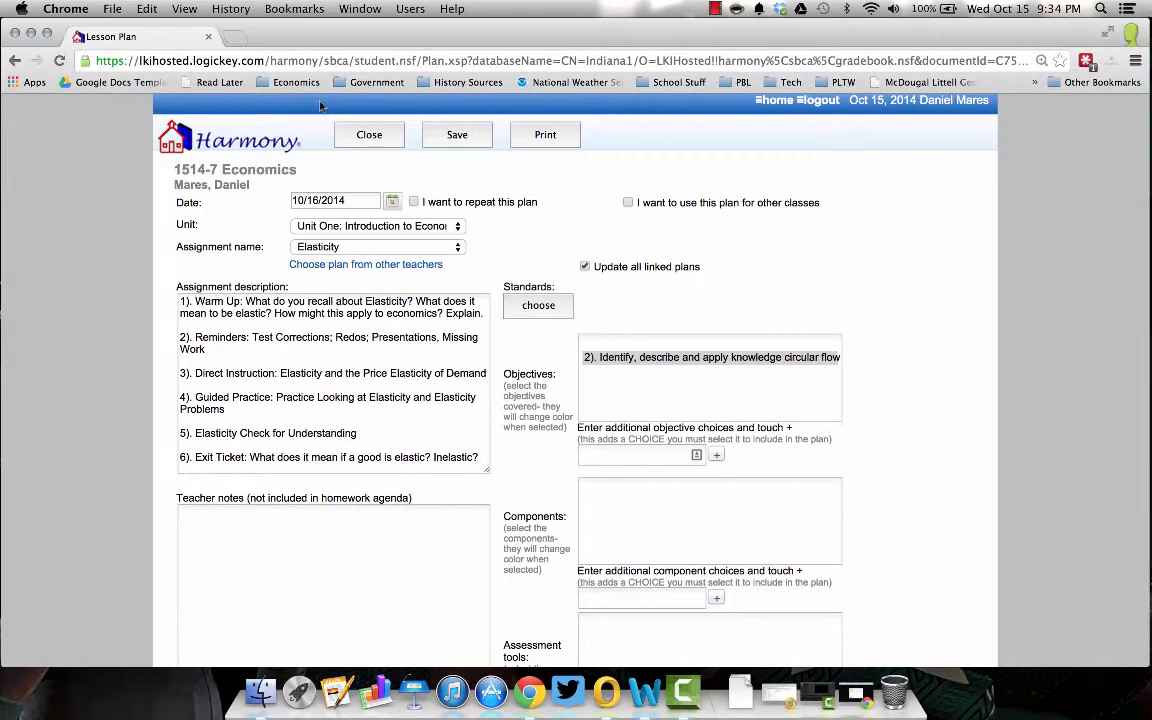
left_click(479, 457)
key("Return")
key("Return")
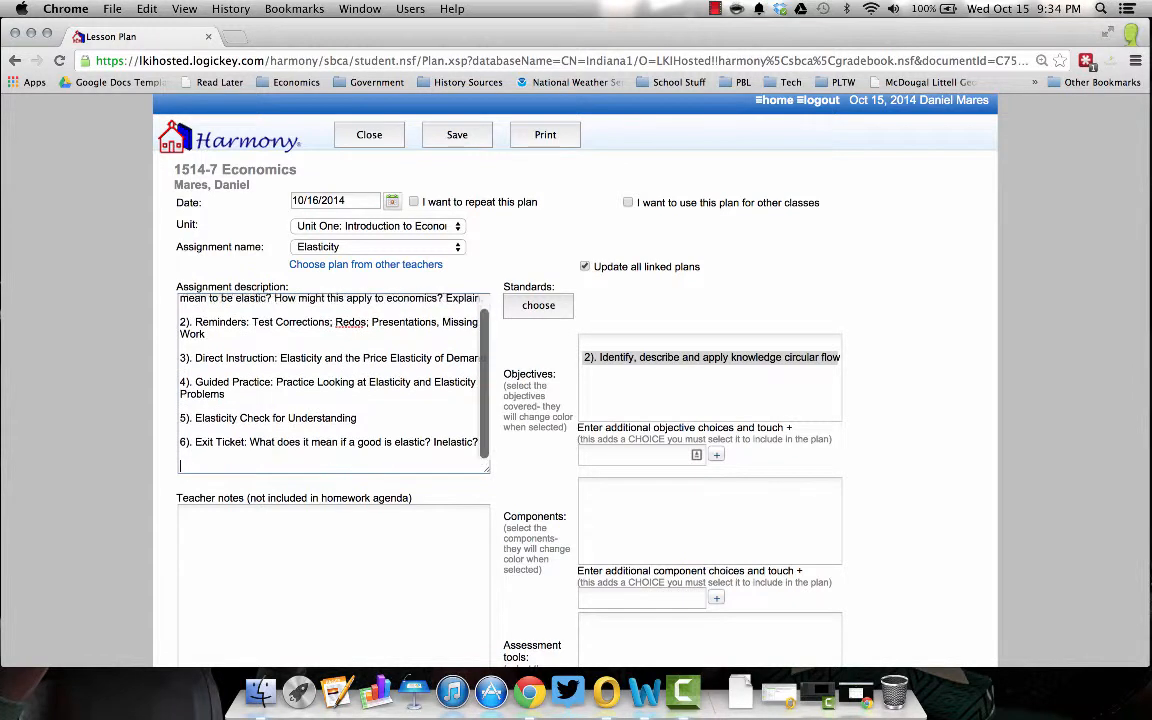
type("Today's ")
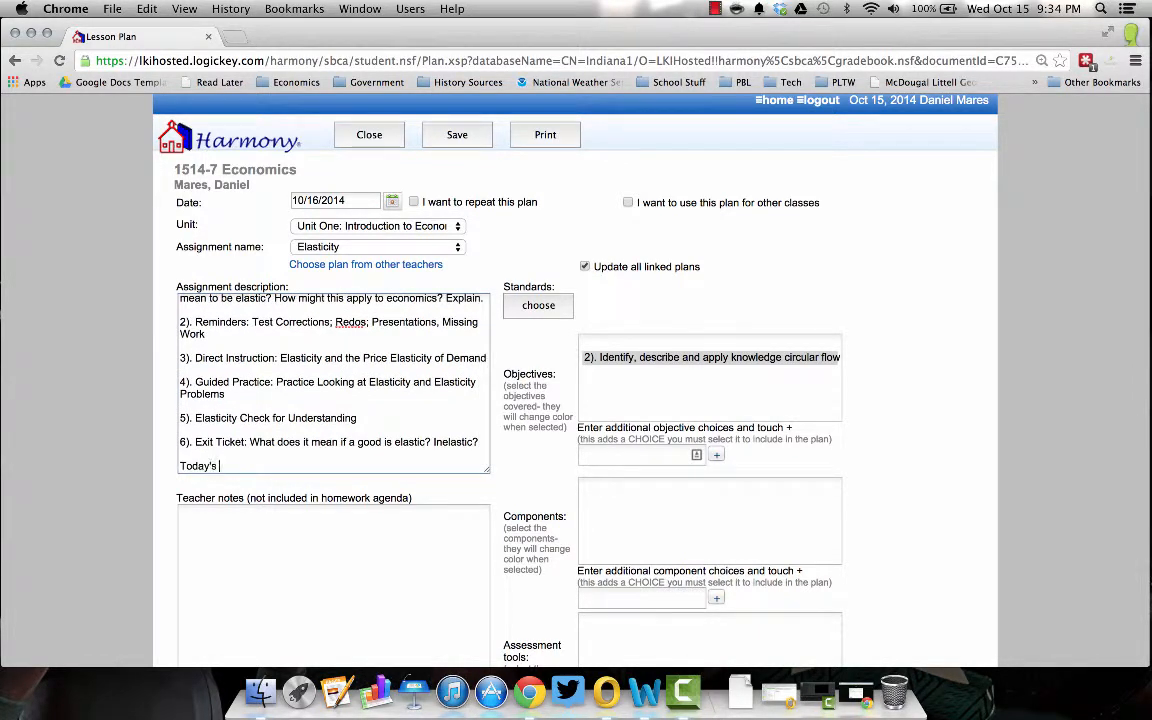
type("Direct Instruction")
key("BackSpace")
type(":")
key("super+v")
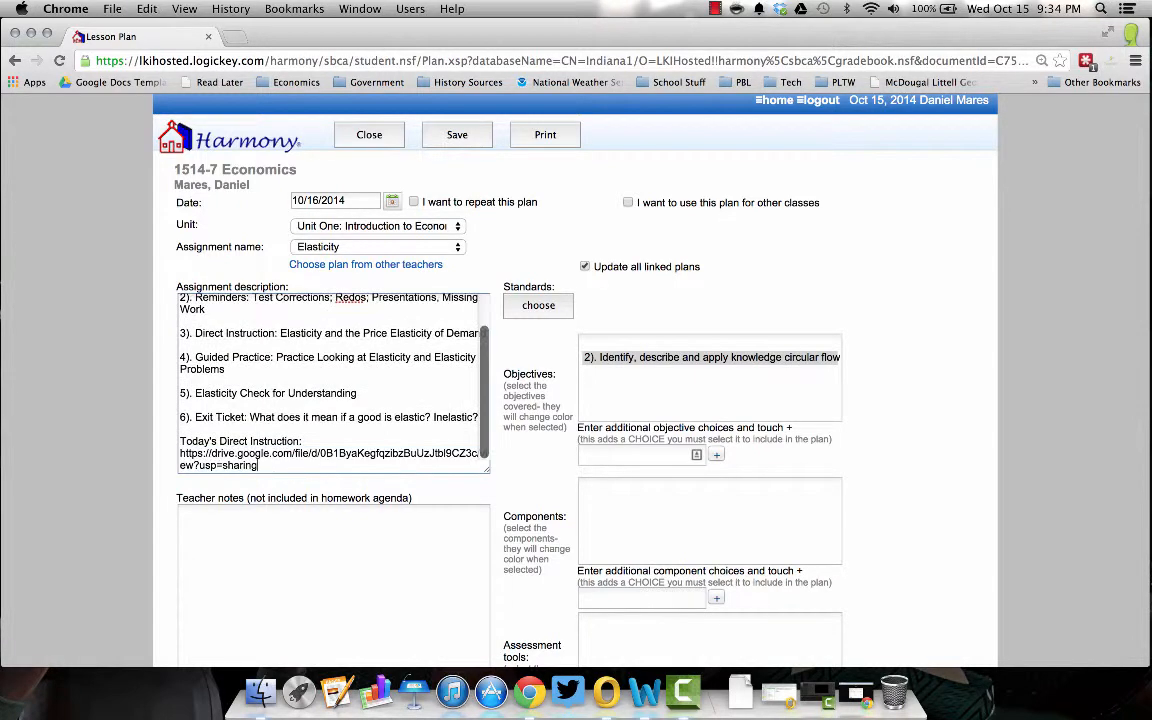
left_click(317, 438)
key("Return")
key("Return")
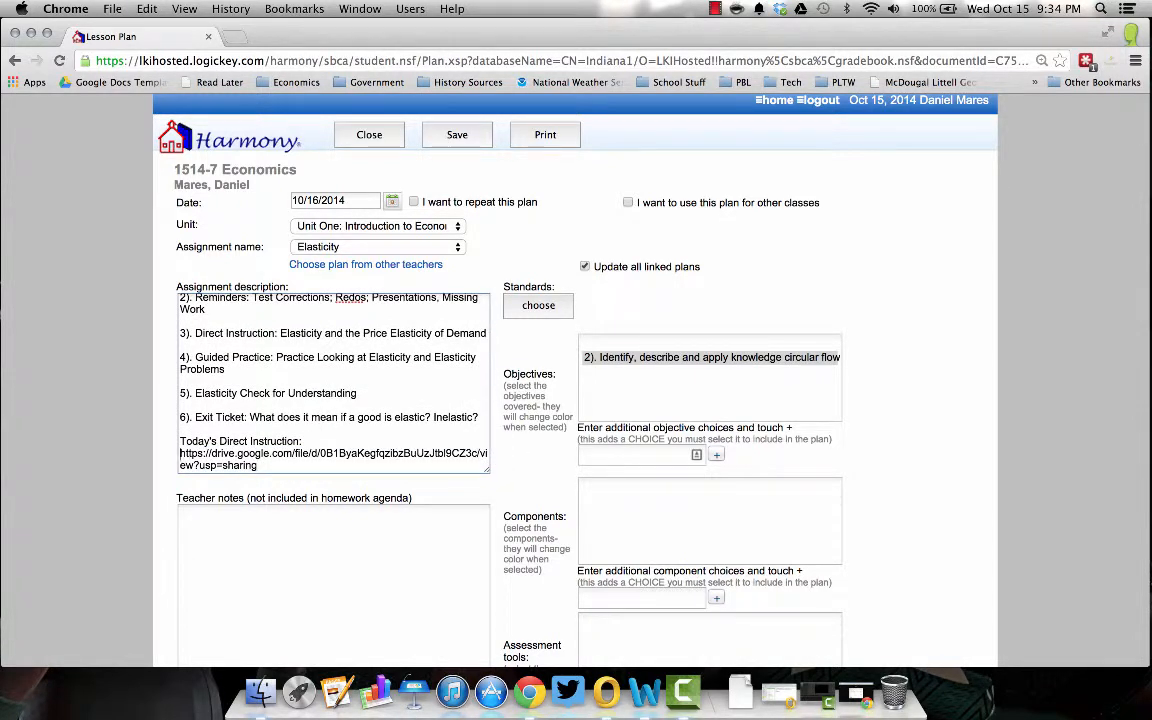
scroll(340, 420, "down", 5)
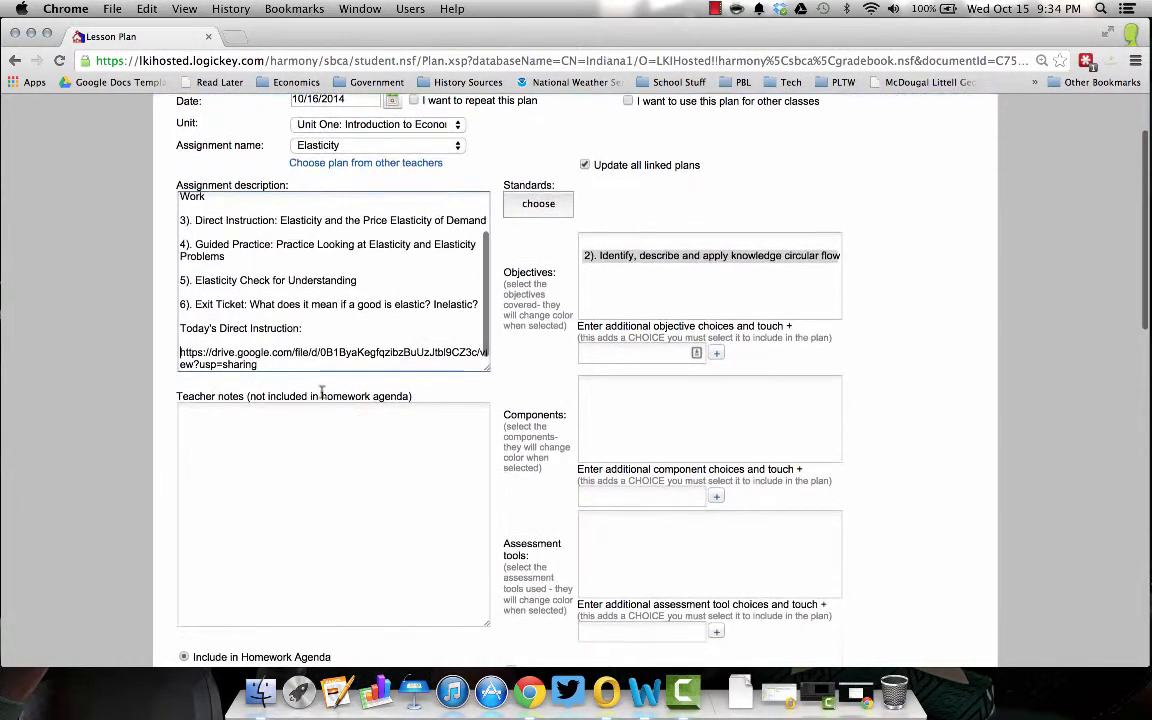
scroll(336, 282, "up", 8)
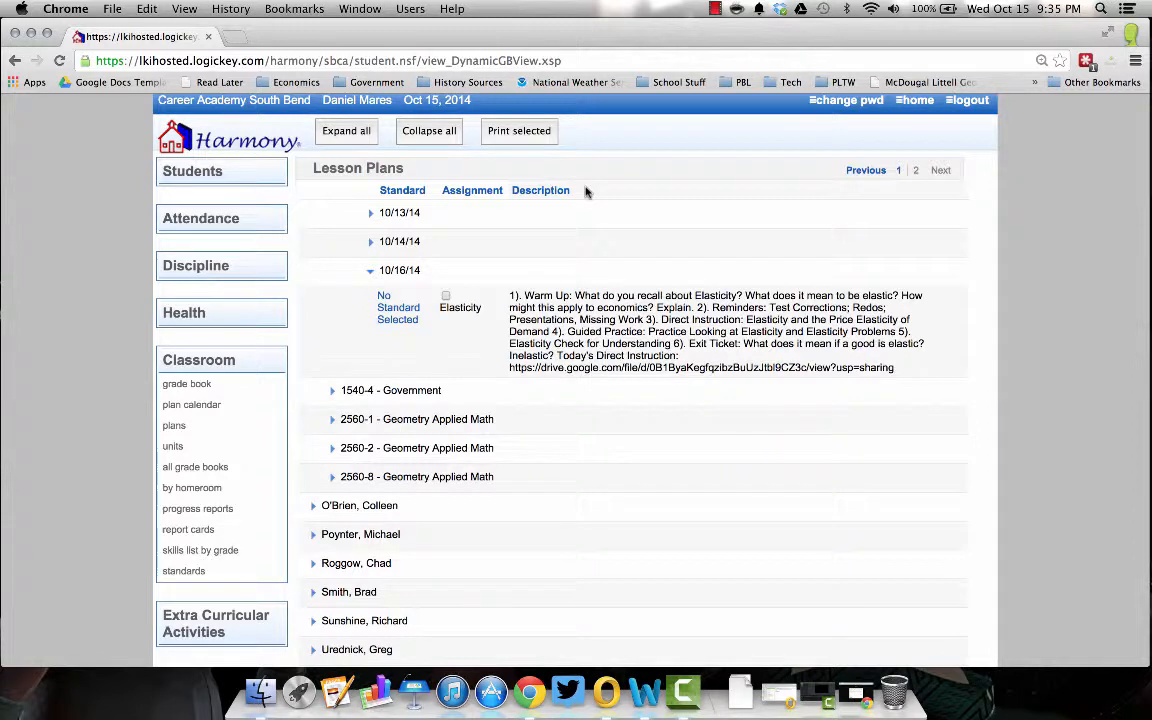
- Open a new Chrome incognito window
triple_click(691, 369)
left_click(691, 369)
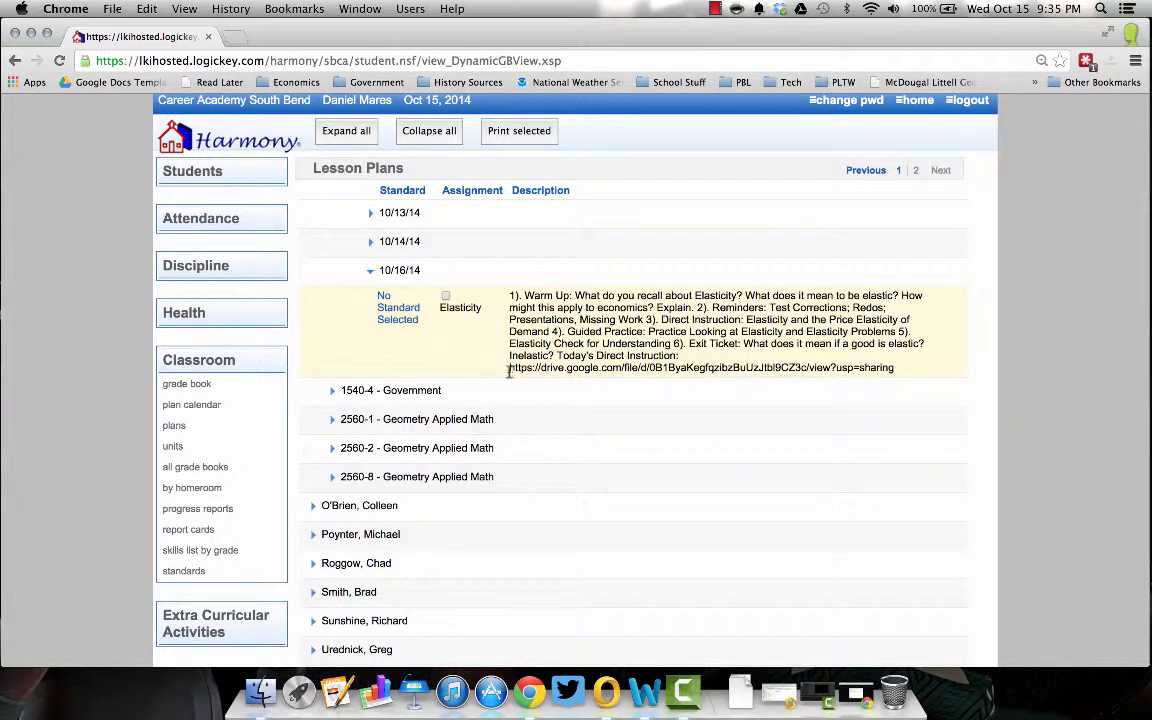
left_click(1135, 60)
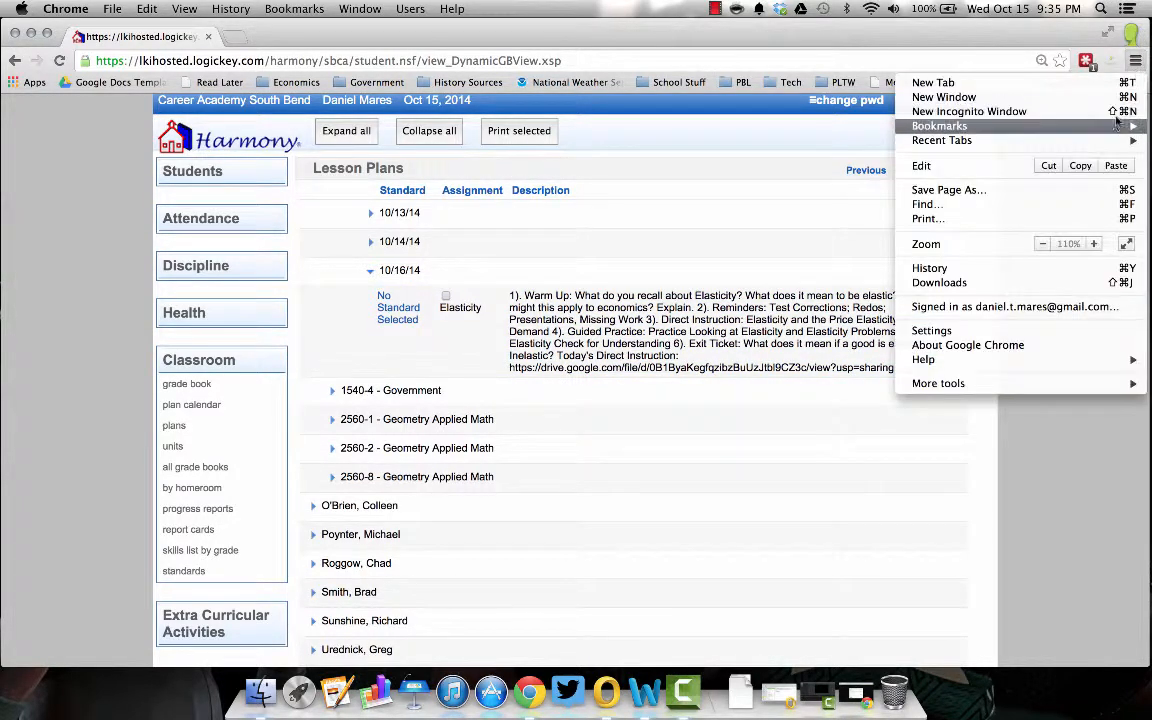
left_click(1110, 111)
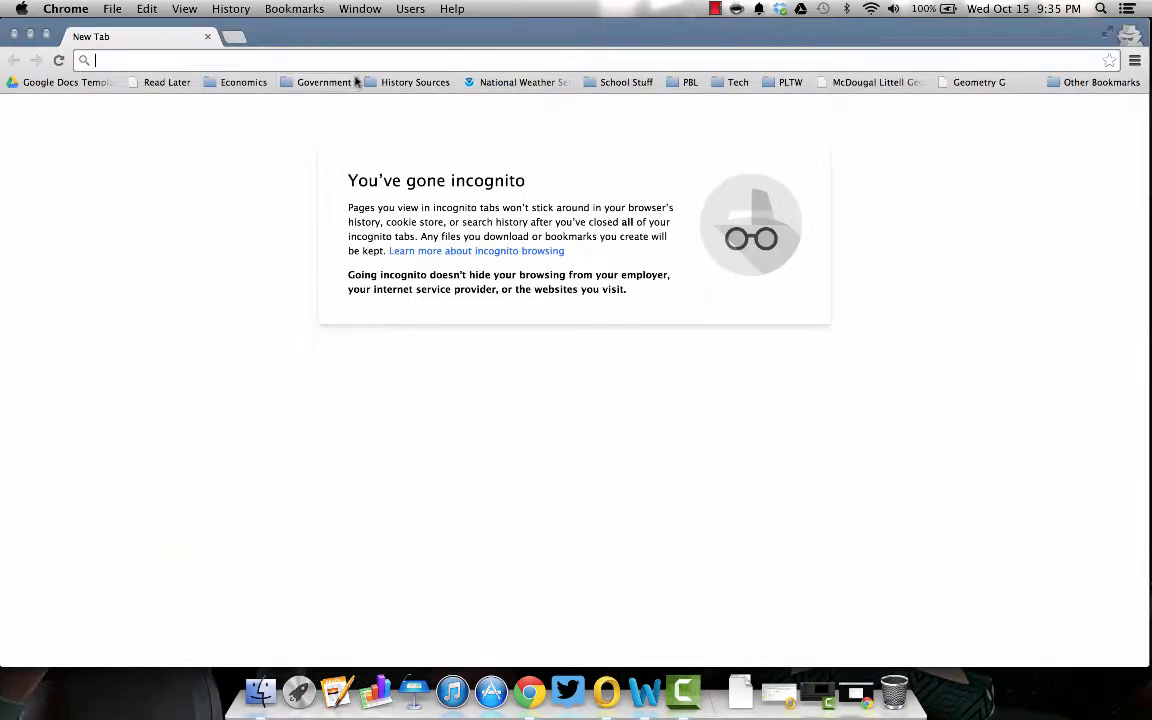
- Load the shared Drive link and briefly play Elasticy.mp4, pausing on the 'Elasticity – Economics | Unit One' title slide
key("Return")
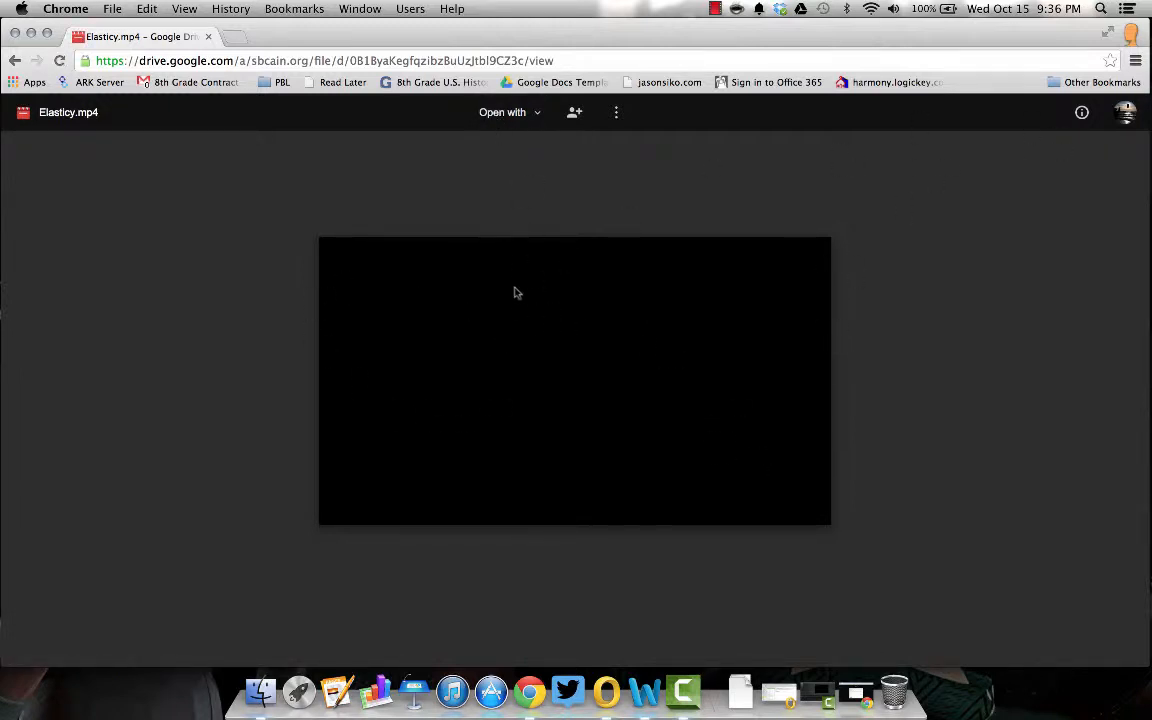
left_click(566, 406)
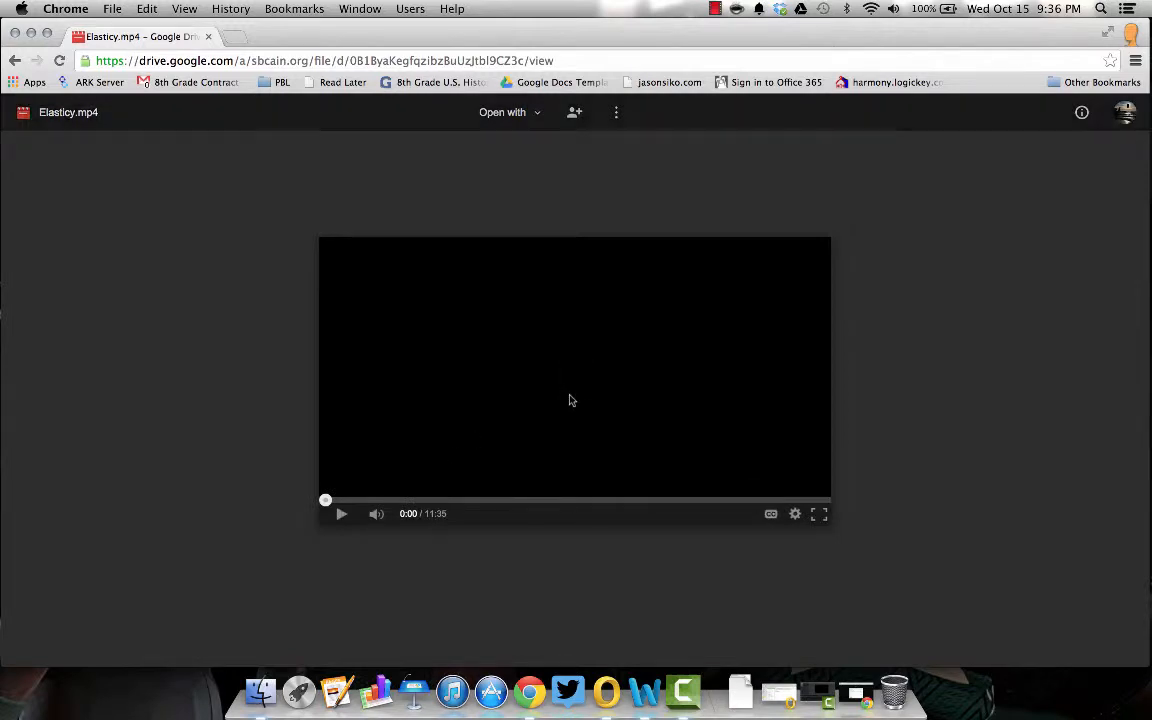
left_click(341, 515)
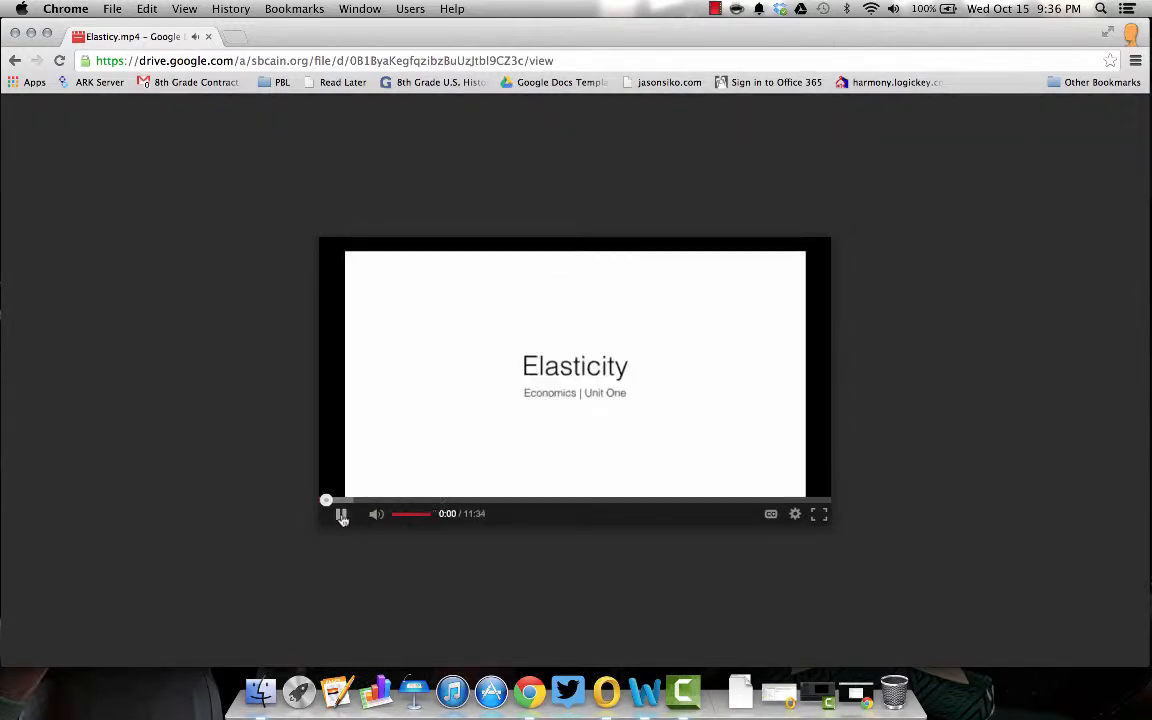
left_click(341, 515)
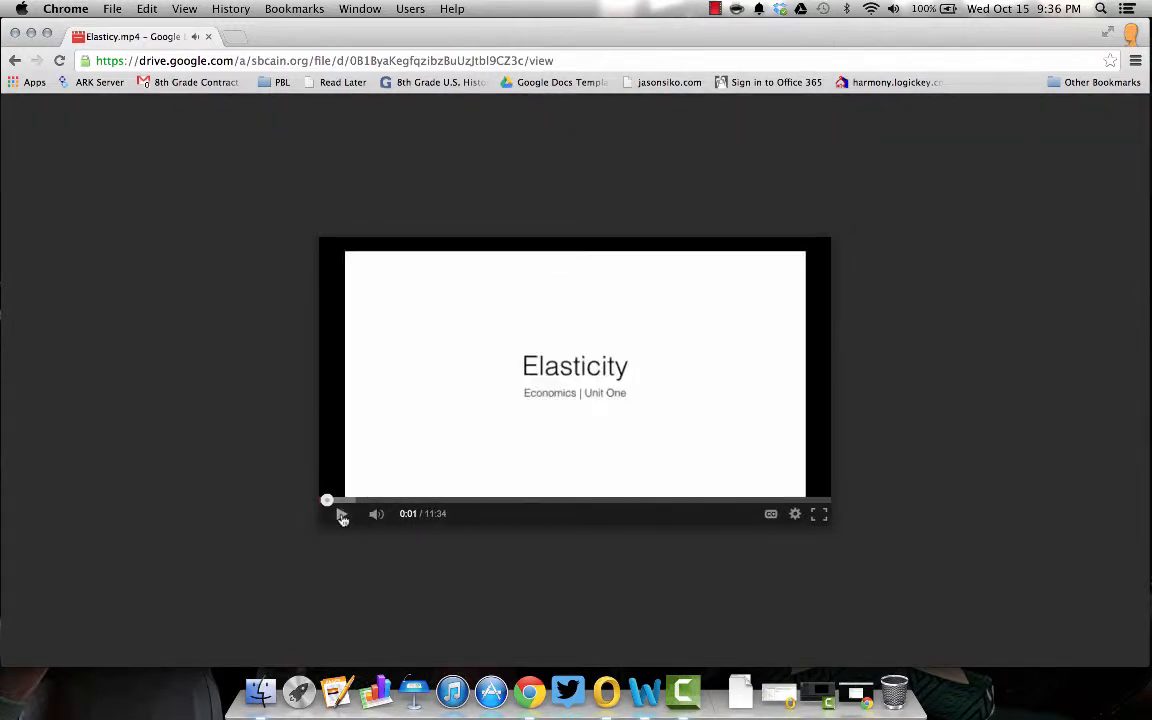